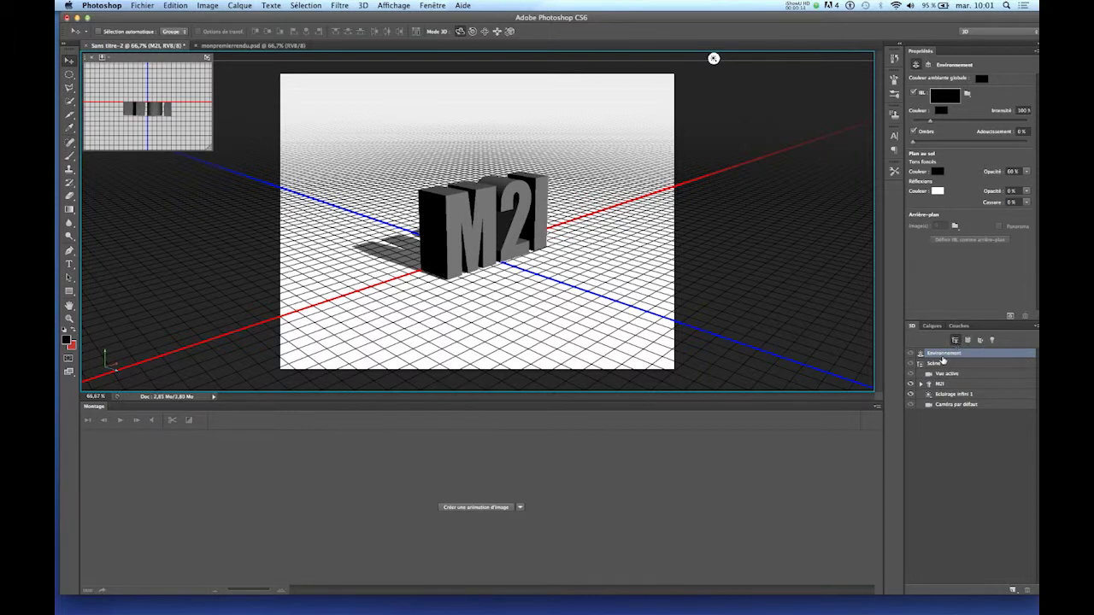
Browse the scene's meshes, materials and lights, and redirect the infinite light so the text's shadow stretches farther behind it
left_click(968, 342)
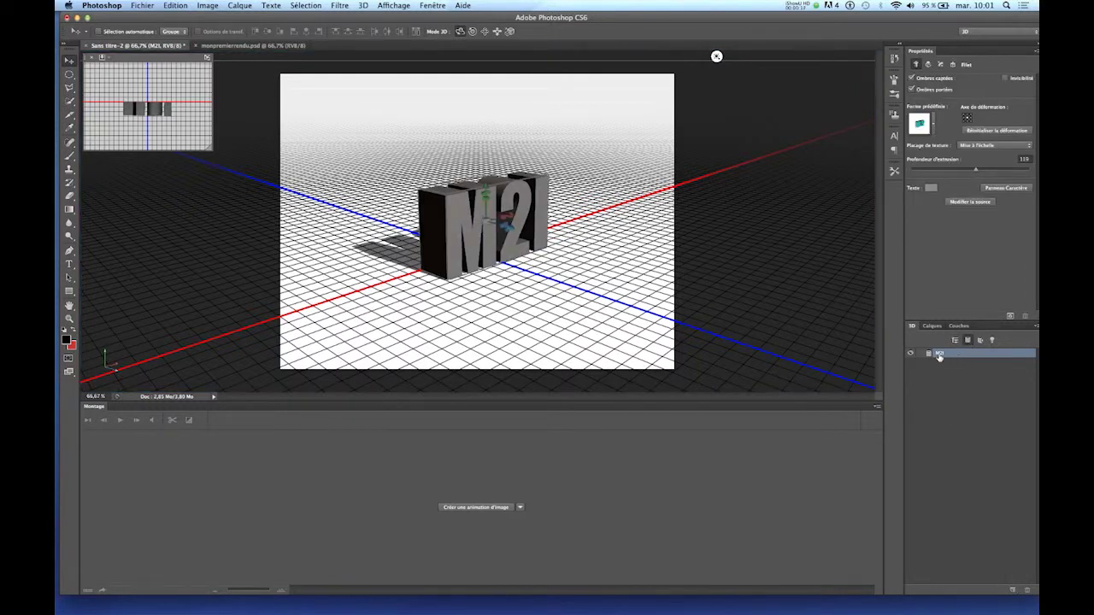
left_click(980, 342)
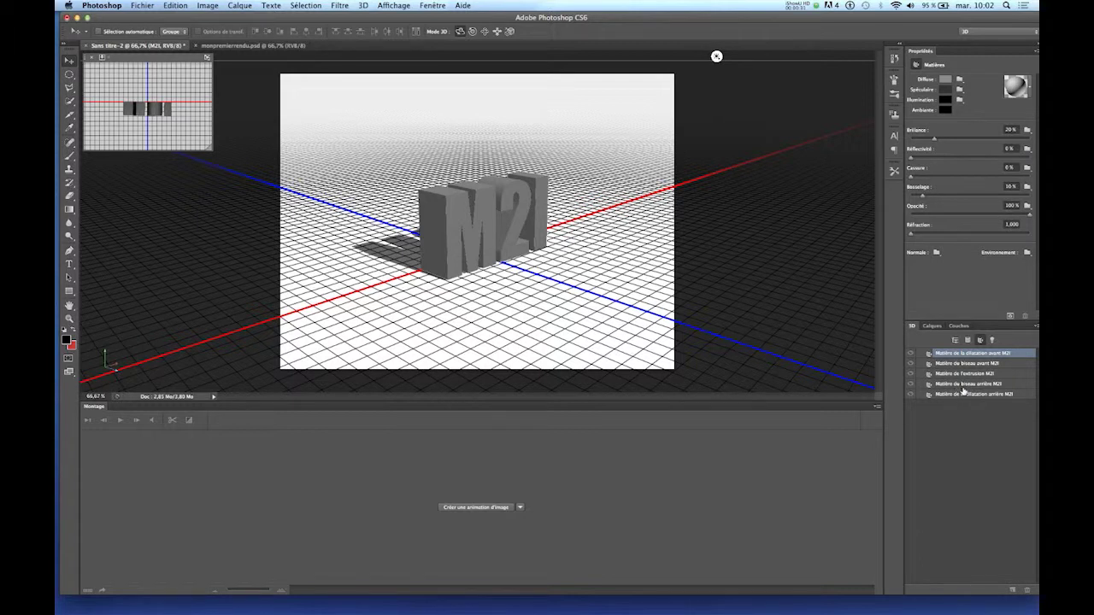
left_click(993, 340)
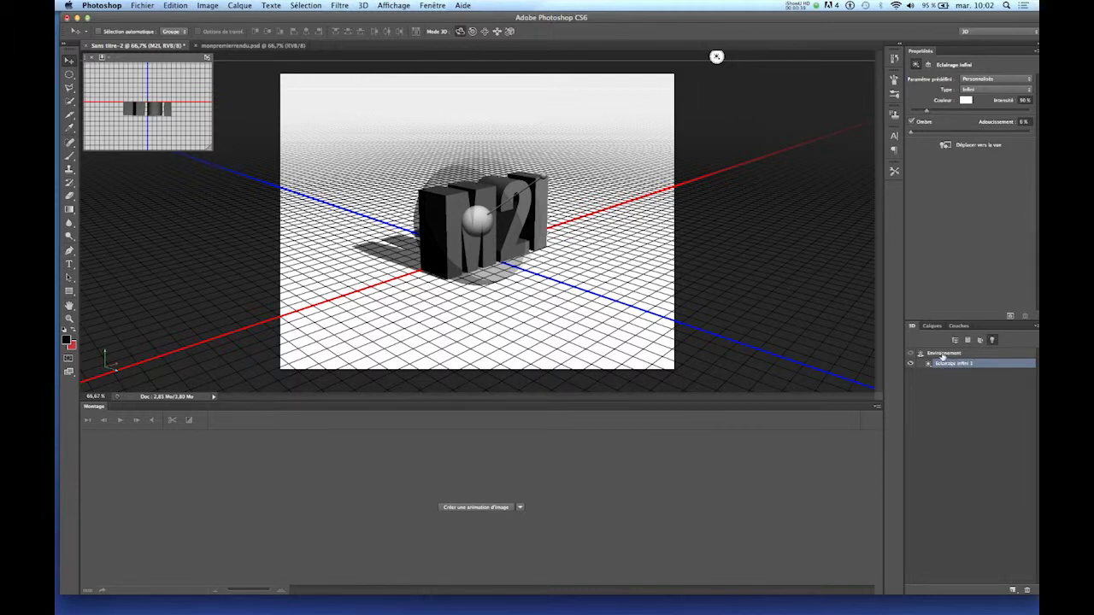
mouse_move(552, 208)
left_mouse_down()
mouse_move(552, 175)
mouse_move(482, 217)
left_mouse_up()
mouse_move(679, 56)
left_mouse_down()
mouse_move(706, 384)
mouse_move(867, 148)
mouse_move(867, 73)
mouse_move(802, 56)
mouse_move(889, 53)
mouse_move(825, 57)
left_mouse_up()
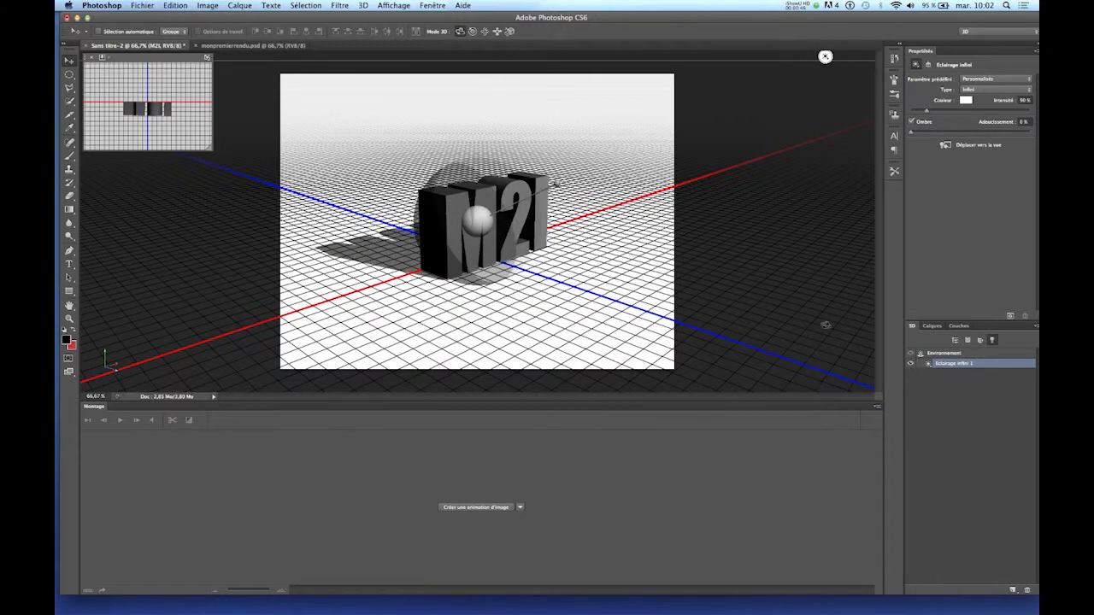
Examine the whole-scene list: environment, scene, active view, M2I mesh and the front, bevel and extrusion materials nested under it
left_click(955, 340)
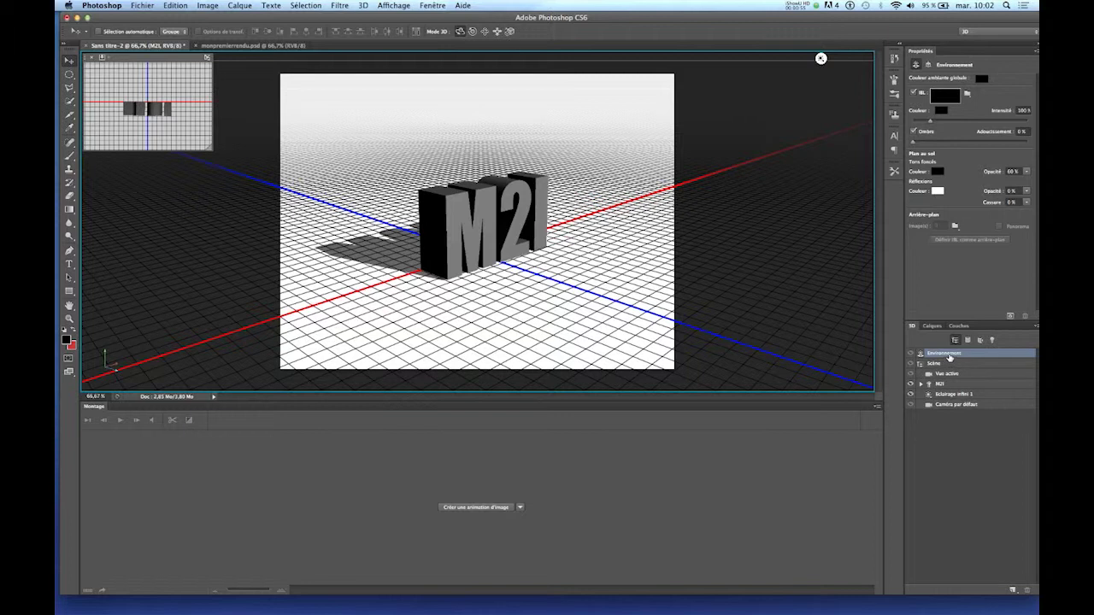
left_click(935, 365)
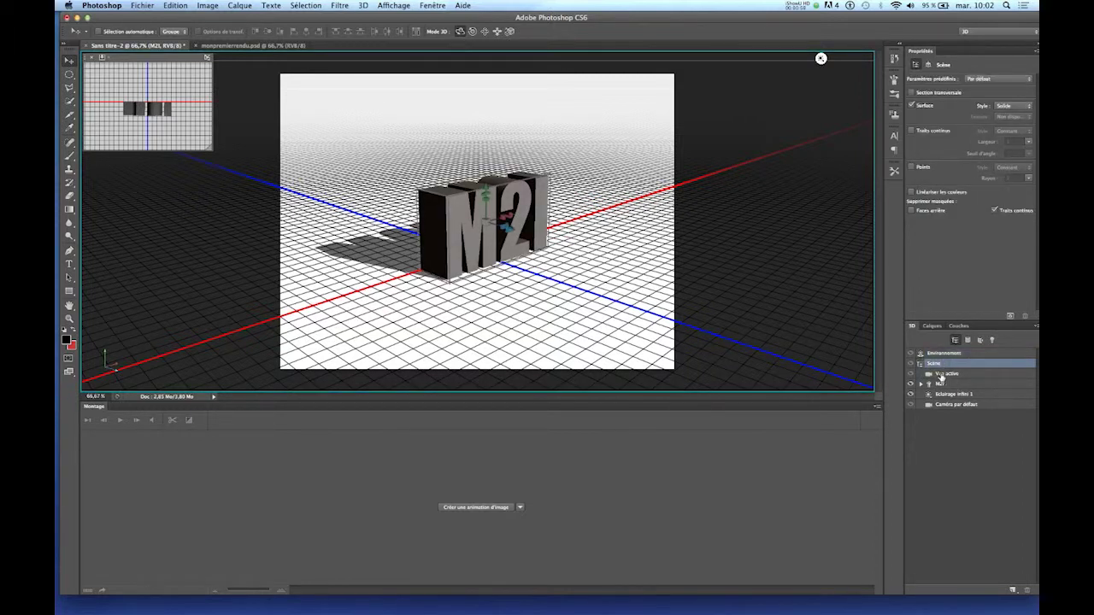
left_click(941, 375)
left_click(941, 384)
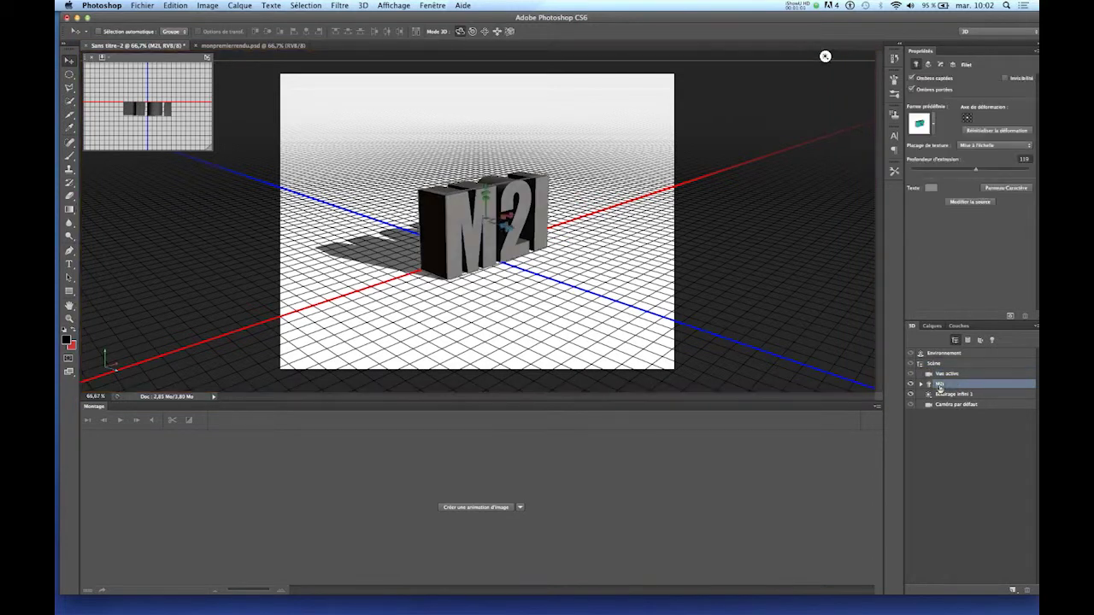
left_click(923, 385)
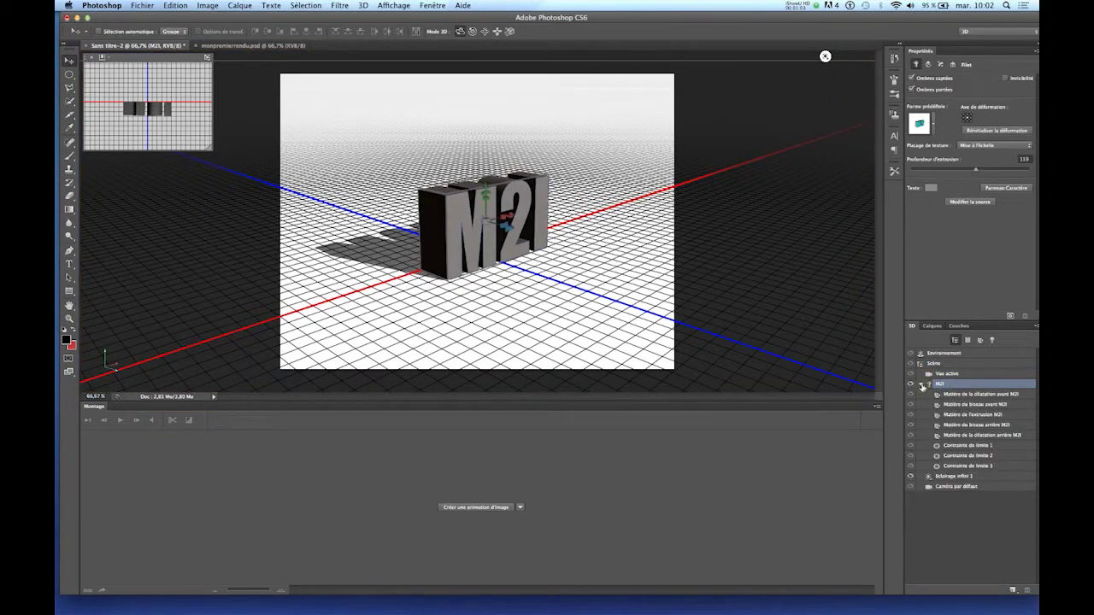
left_click(958, 395)
left_click(959, 405)
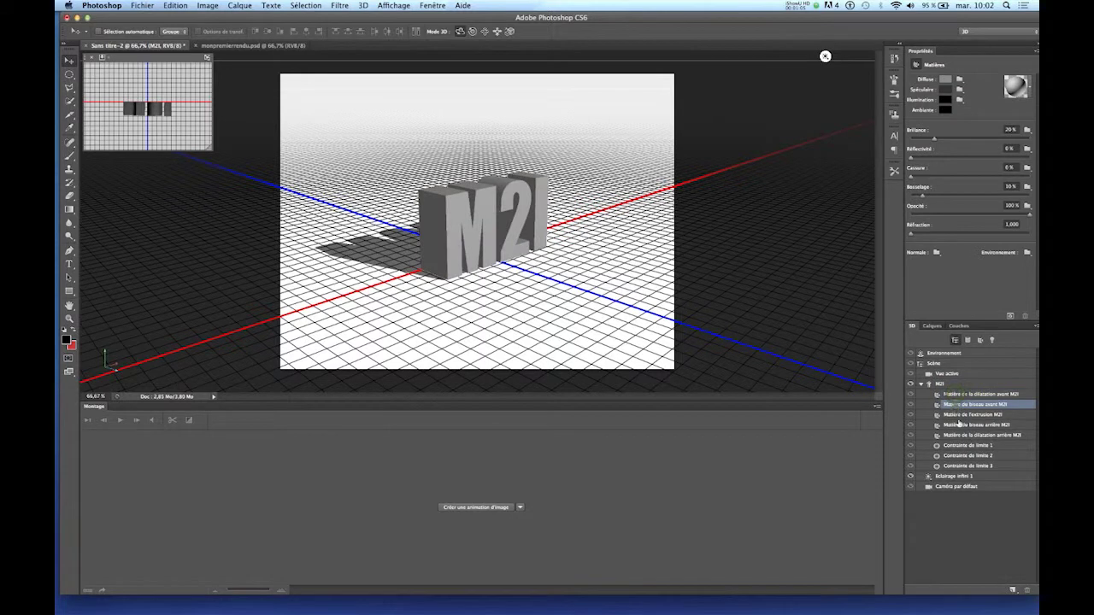
left_click(961, 425)
left_click(961, 415)
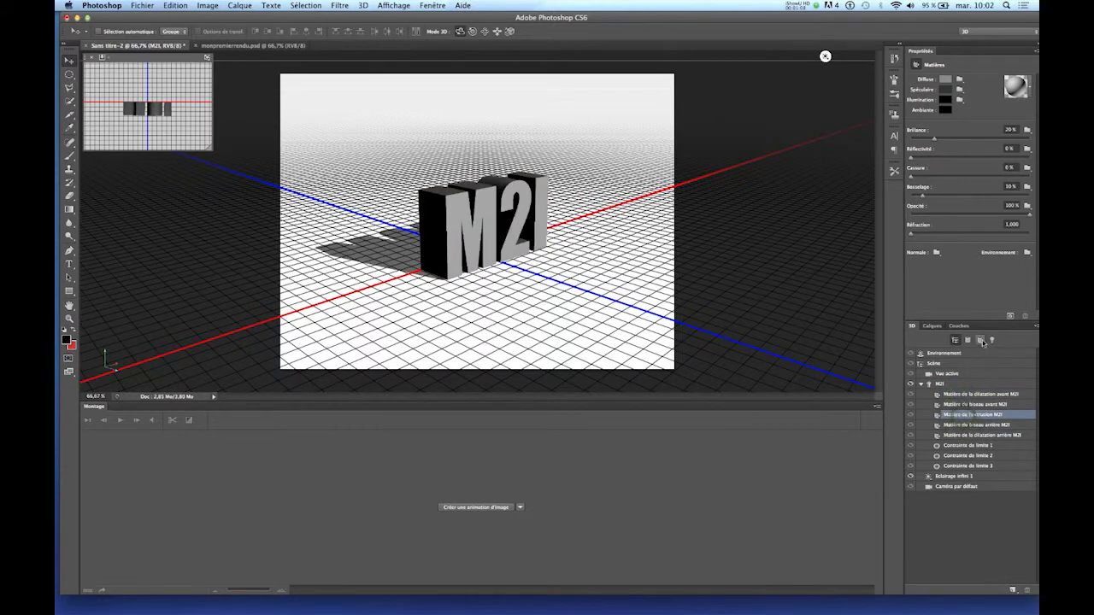
Set the diffuse colour of the M2I text's front inflation material to bright red
left_click(980, 340)
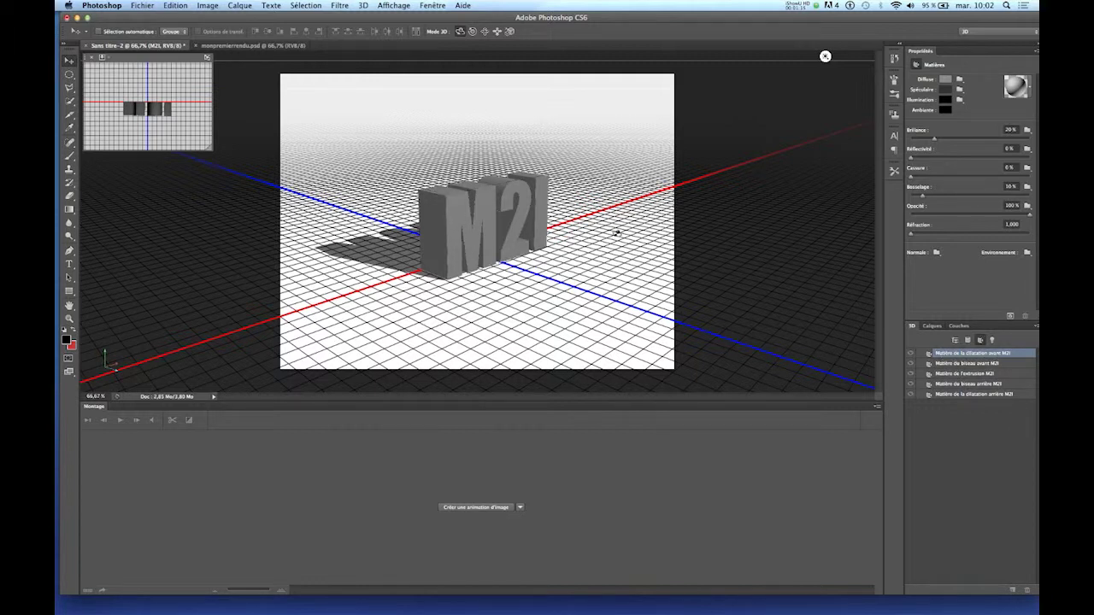
left_click(945, 82)
left_click(718, 381)
mouse_move(723, 377)
left_mouse_down()
mouse_move(732, 374)
mouse_move(704, 378)
mouse_move(739, 369)
left_mouse_up()
left_click(821, 213)
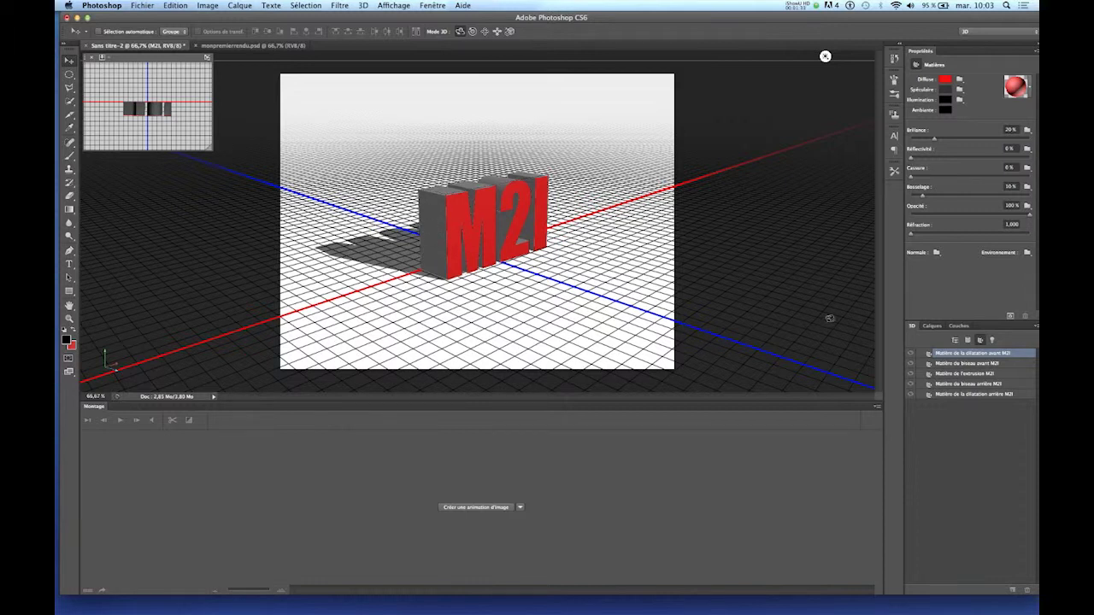
Set the diffuse colour of the M2I text's extrusion material to a saturated blue
left_click(954, 376)
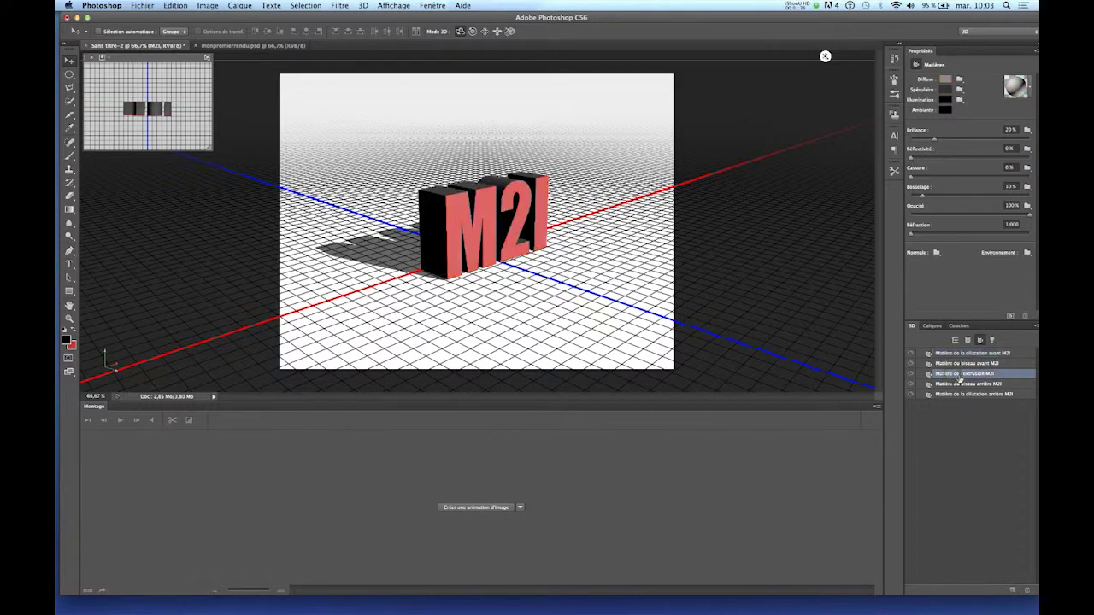
left_click(947, 80)
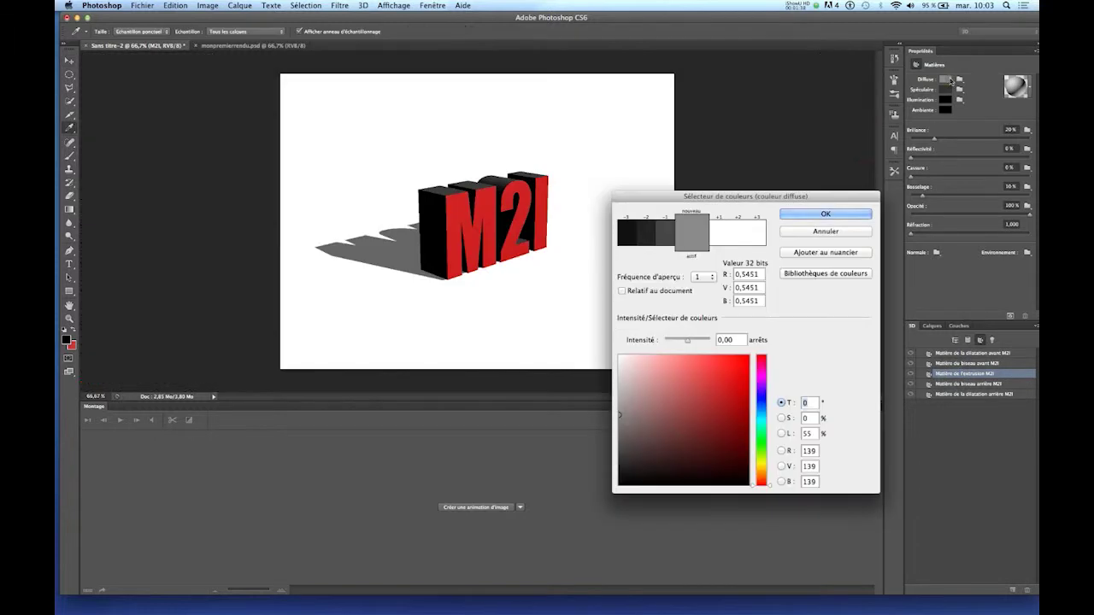
left_click_drag(763, 419, 764, 398)
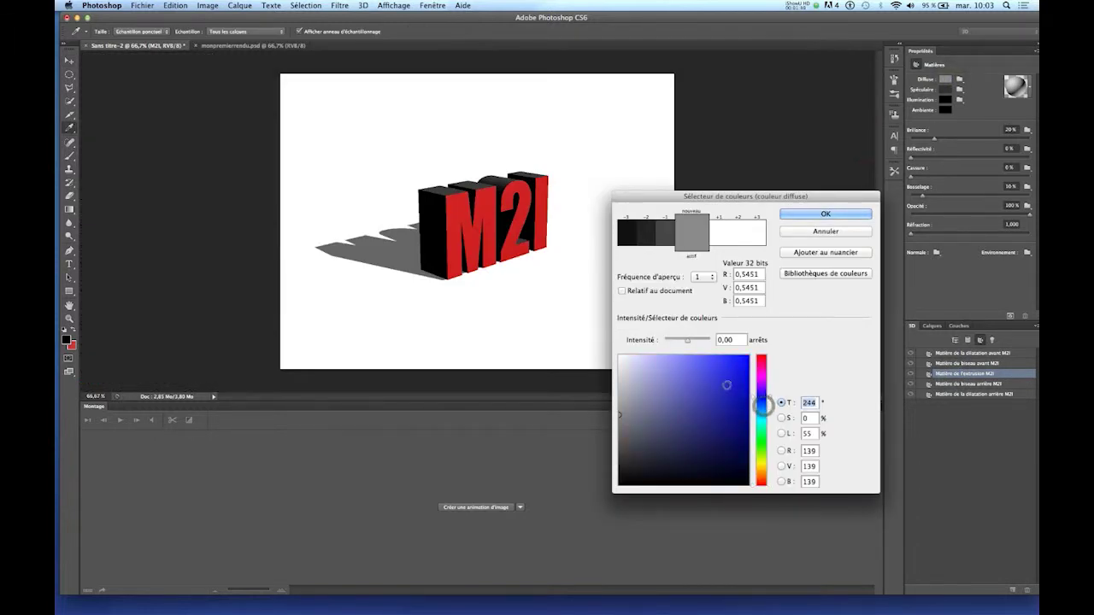
left_click(747, 359)
left_click(812, 213)
key("v")
Redirect the infinite light so it illuminates the front and the blue extruded side of the text
left_click(529, 326)
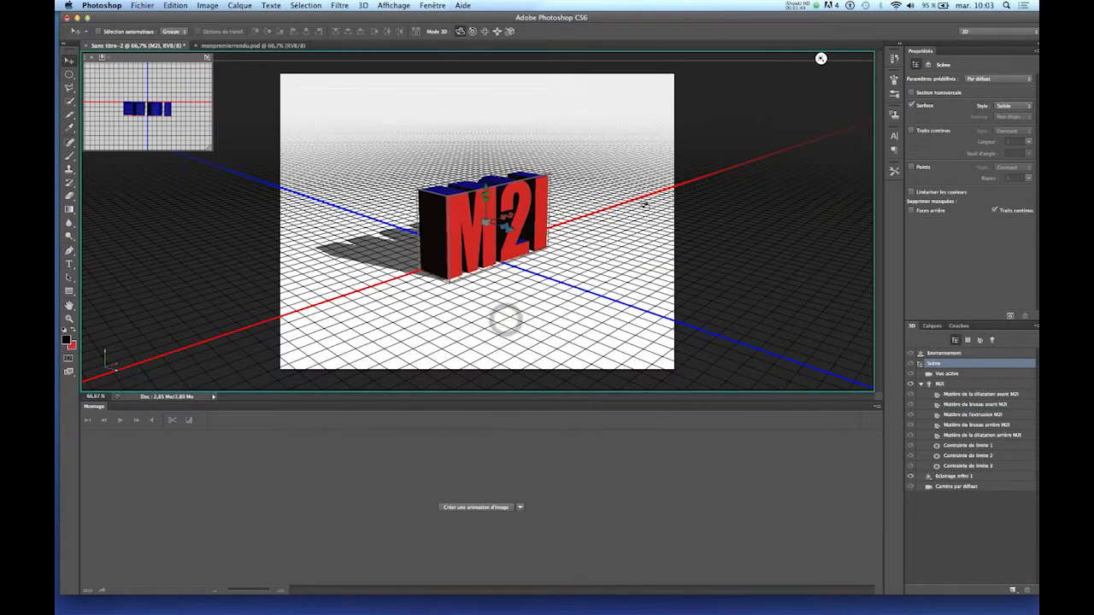
left_click(821, 59)
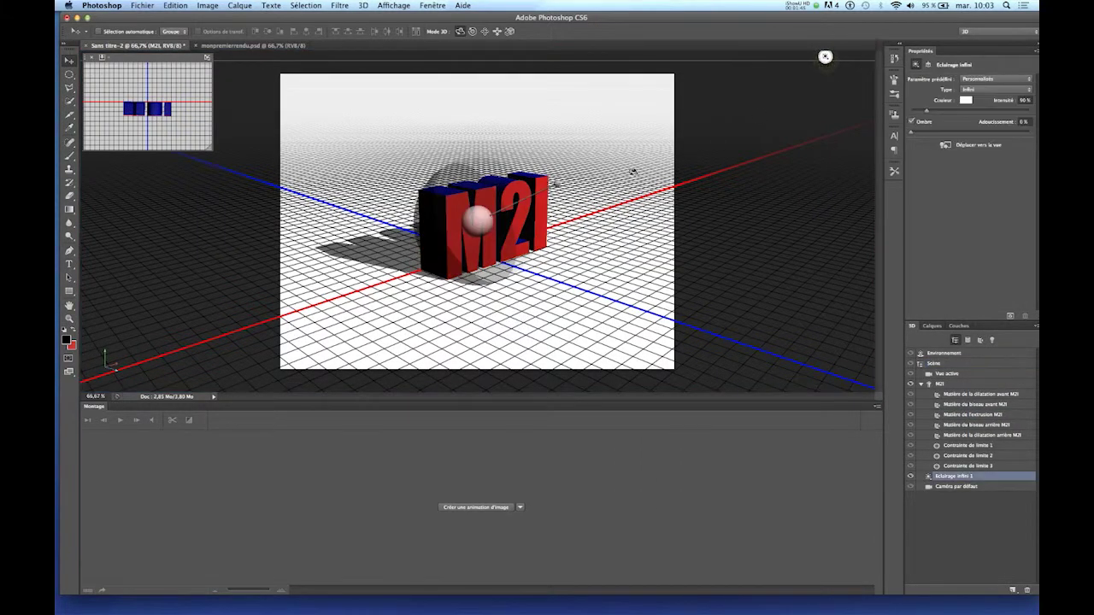
mouse_move(824, 57)
left_mouse_down()
mouse_move(867, 300)
mouse_move(661, 384)
mouse_move(868, 208)
mouse_move(867, 112)
mouse_move(866, 371)
mouse_move(823, 384)
left_mouse_up()
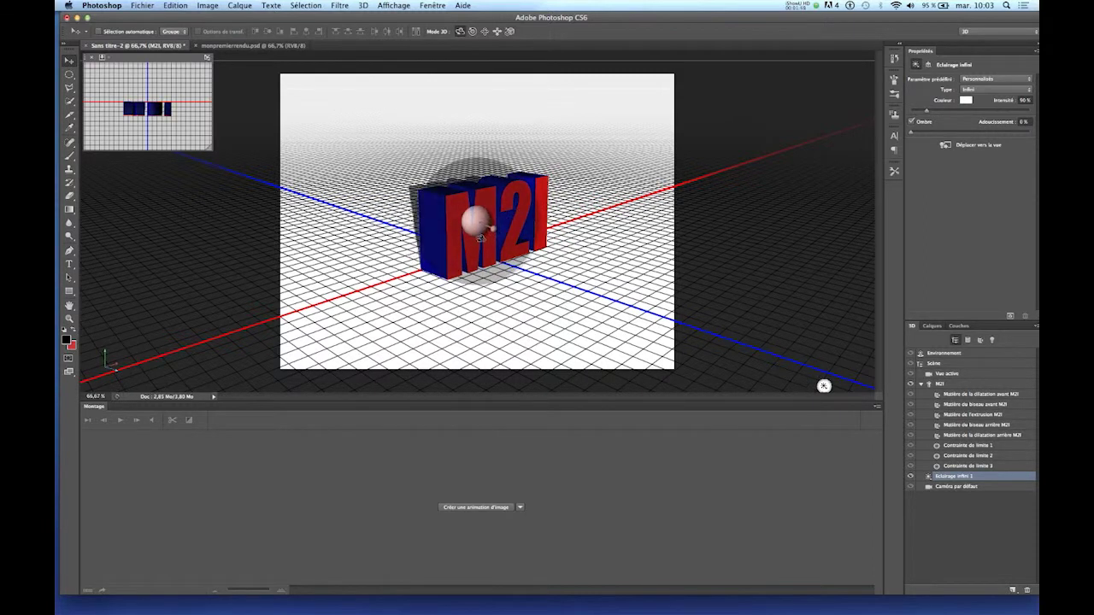
left_click(542, 303)
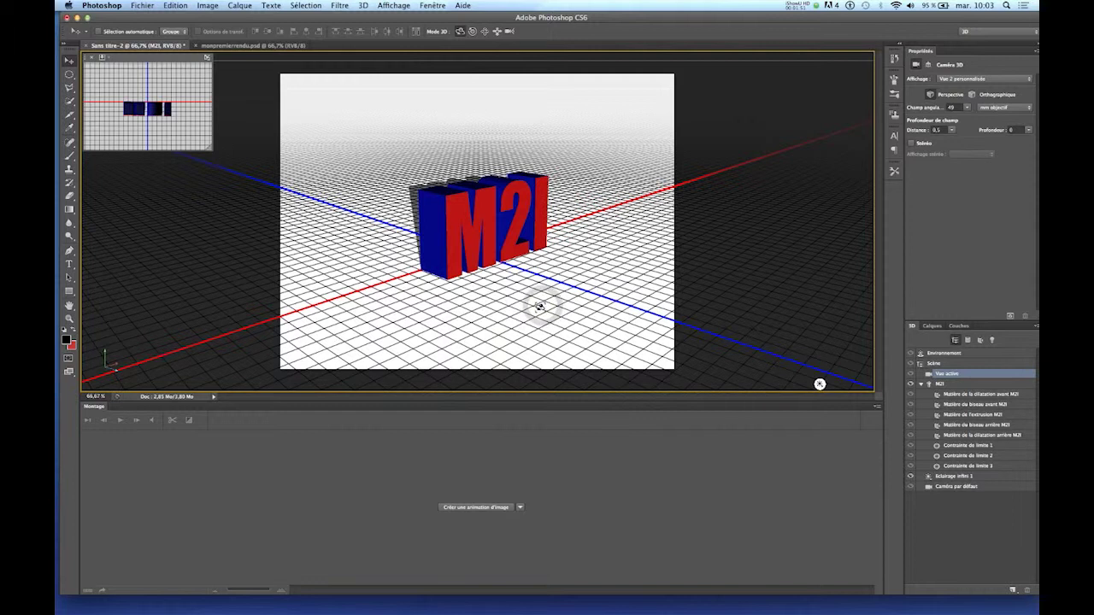
Orbit to the back of the text and set its back inflation material's diffuse colour to white
left_click(981, 436)
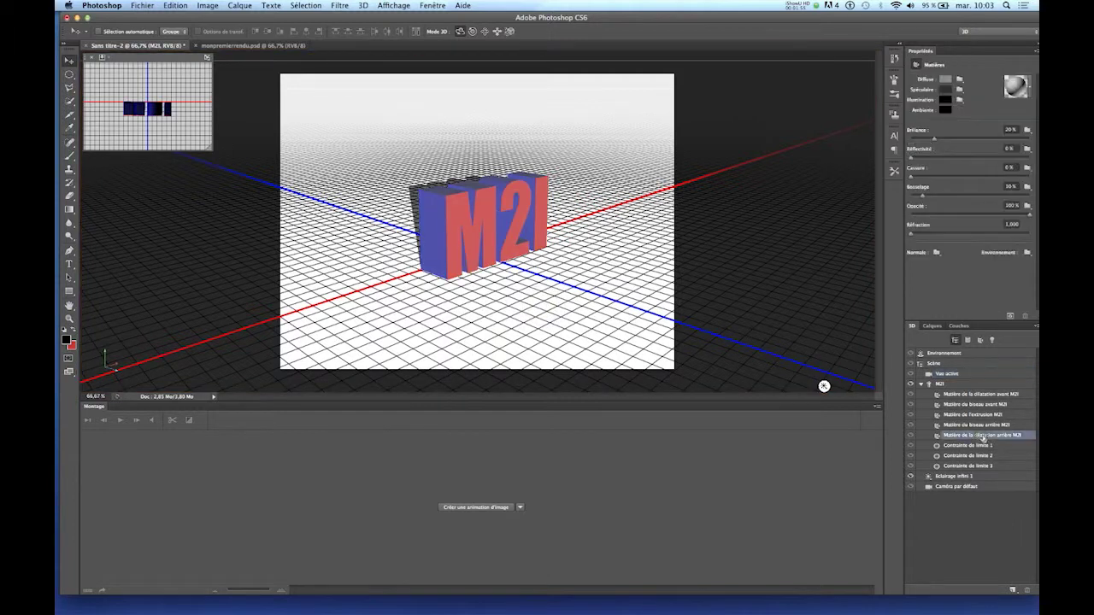
left_click(518, 324)
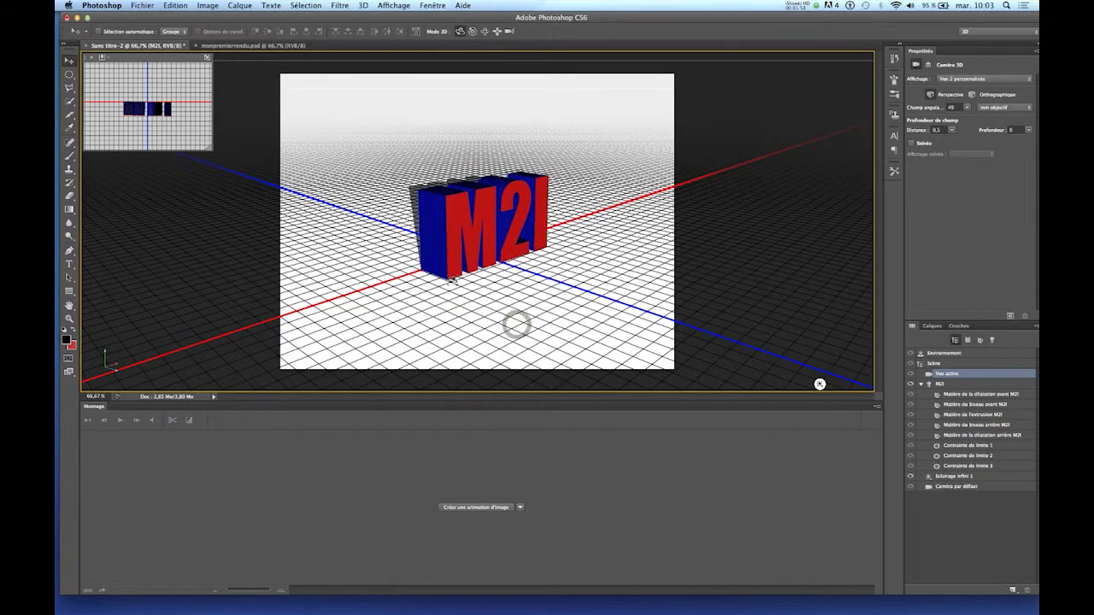
left_click_drag(456, 298, 852, 192)
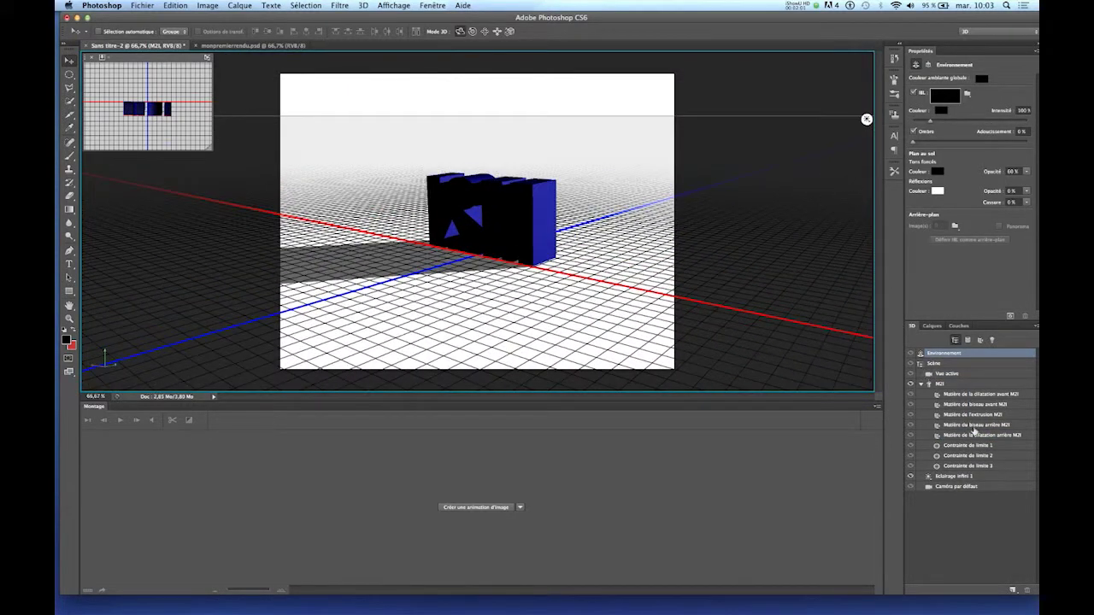
left_click(975, 437)
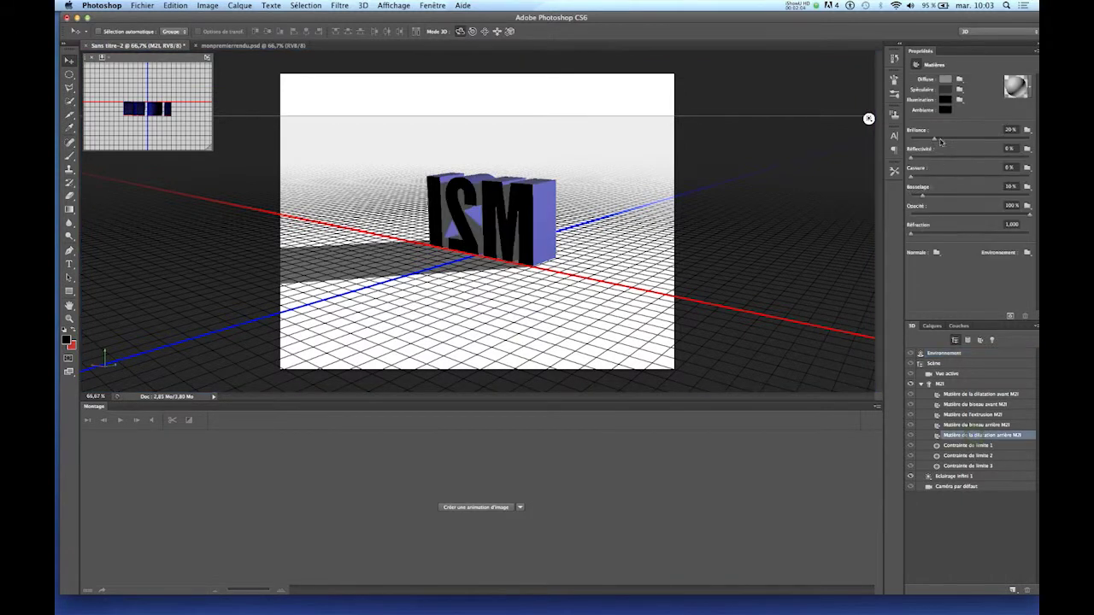
left_click(947, 79)
left_click_drag(644, 389, 612, 344)
left_click(806, 213)
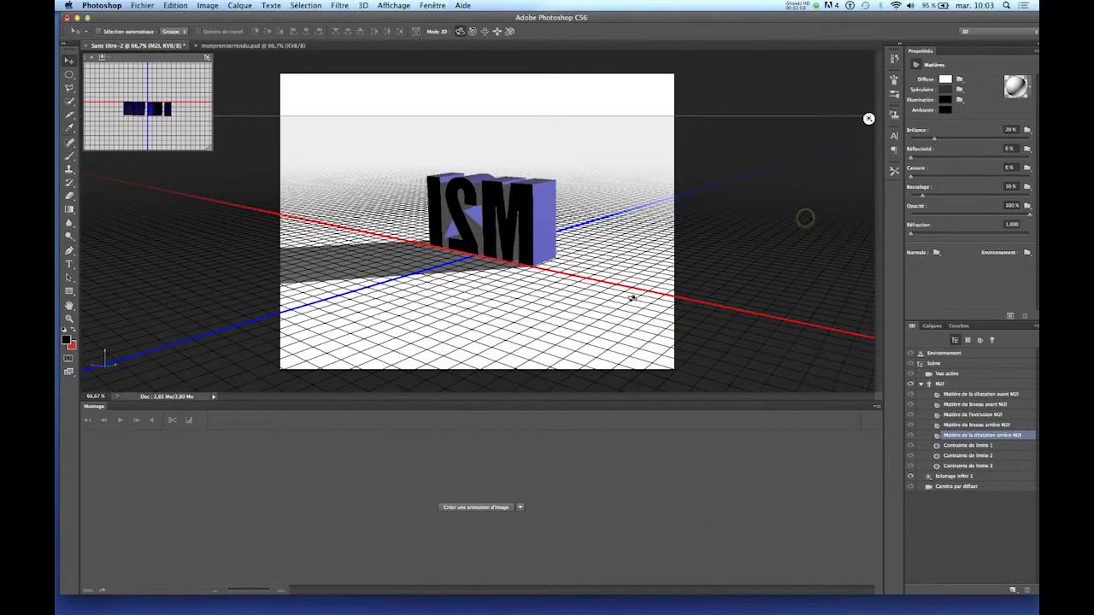
left_click(564, 313)
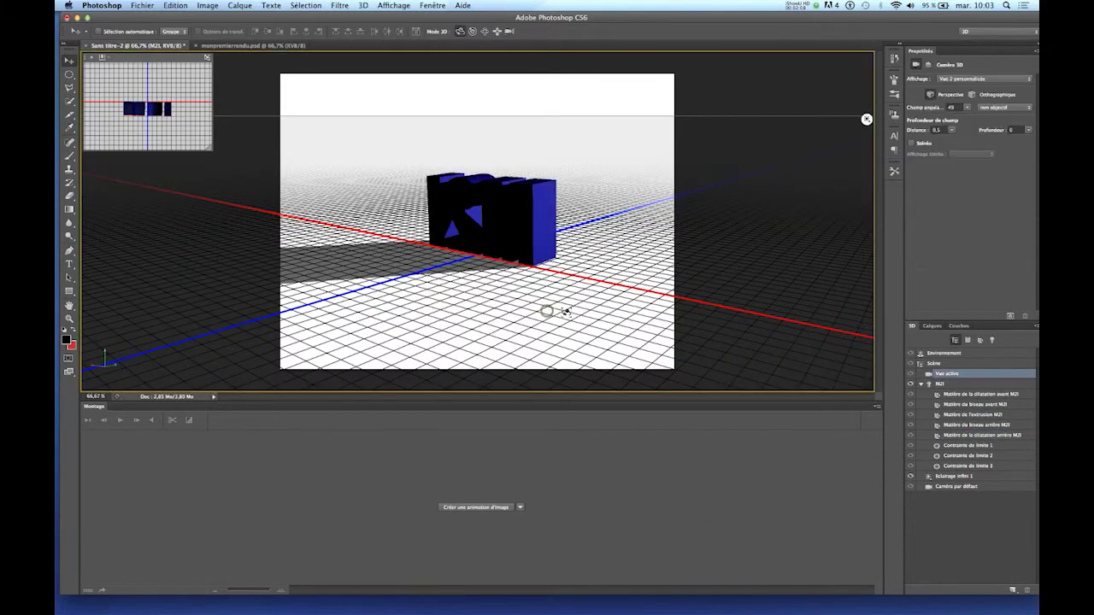
Redirect the infinite light and orbit the camera back to an angled front view of the text
left_click(866, 119)
left_click_drag(568, 199, 623, 384)
mouse_move(420, 242)
left_mouse_down()
mouse_move(308, 251)
mouse_move(494, 209)
mouse_move(444, 218)
mouse_move(447, 228)
mouse_move(461, 196)
mouse_move(538, 229)
mouse_move(560, 301)
mouse_move(546, 323)
mouse_move(564, 294)
mouse_move(520, 220)
mouse_move(570, 191)
mouse_move(567, 171)
left_mouse_up()
left_click_drag(589, 307, 872, 291)
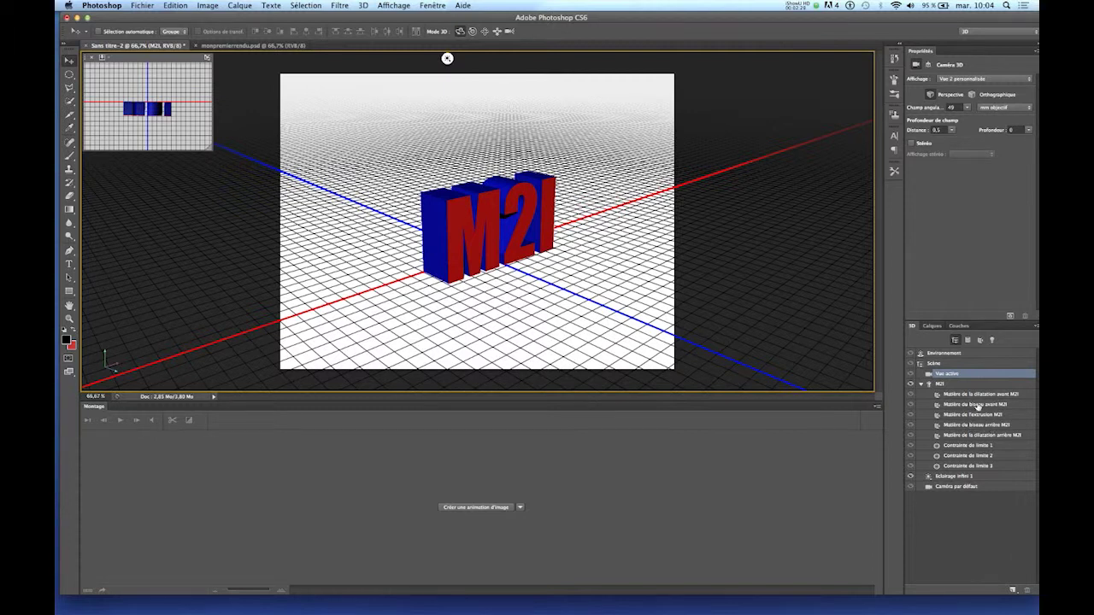
Set the M2I mesh's cap sides to Avant et arrière, with 11% inflation intensity and a reduced inflation angle
left_click(977, 405)
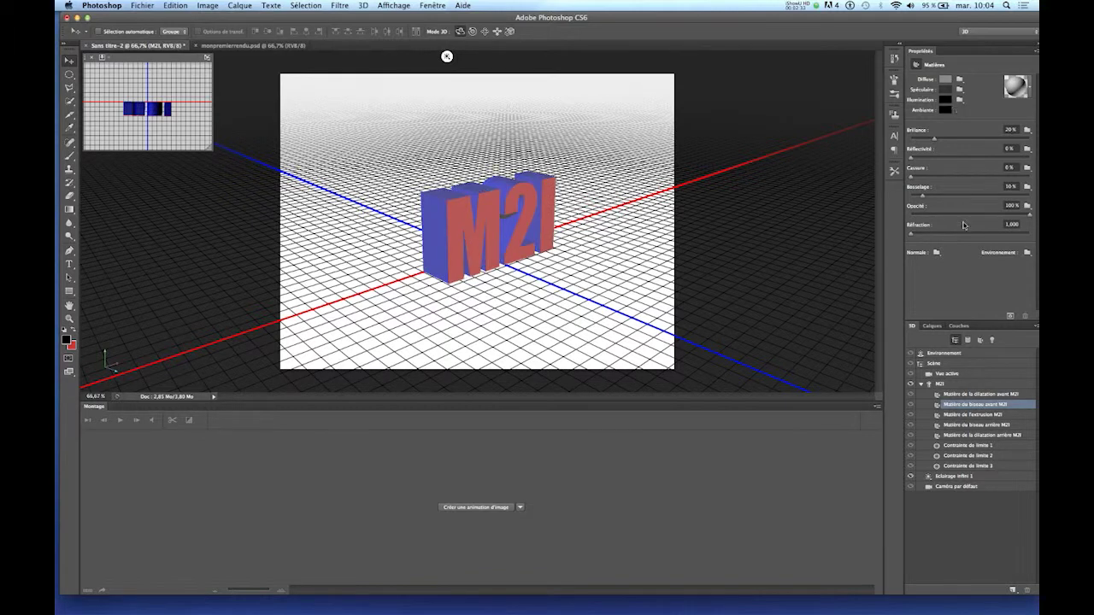
left_click(939, 385)
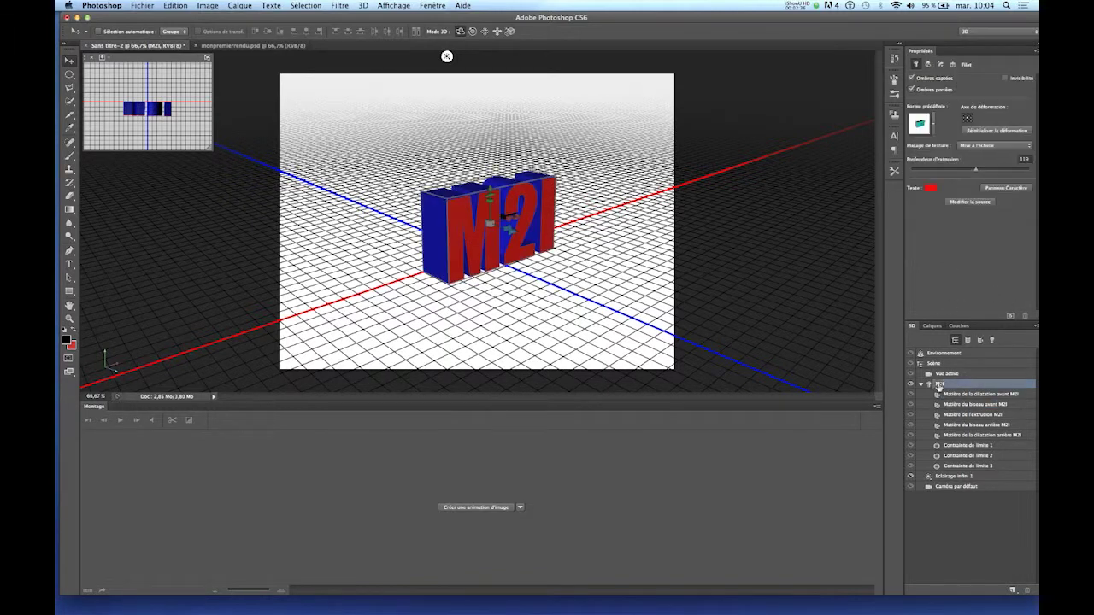
left_click(927, 65)
left_click(940, 65)
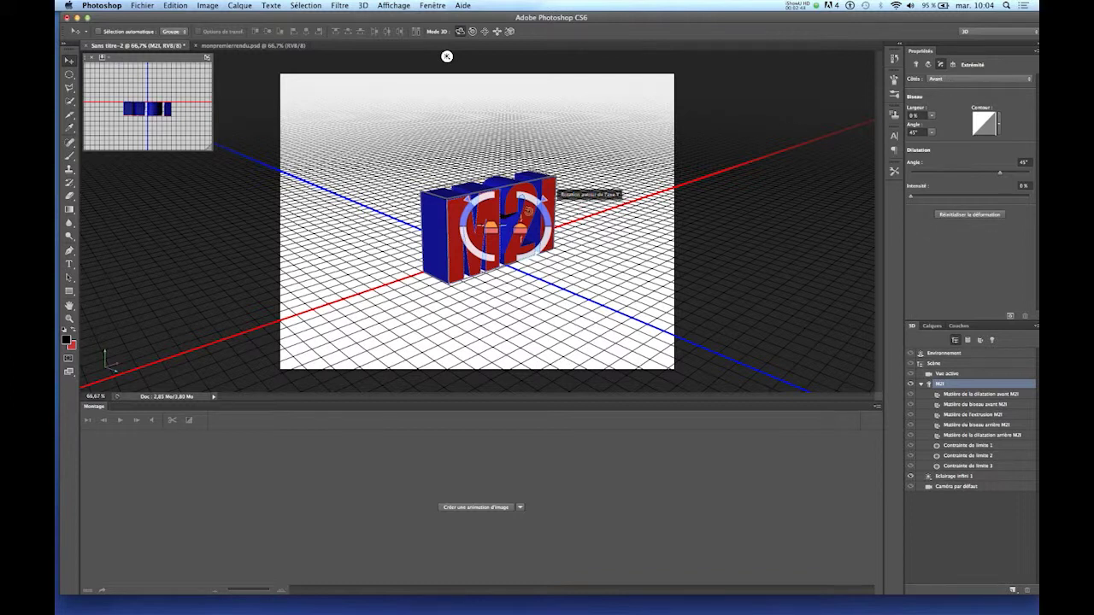
left_click(953, 80)
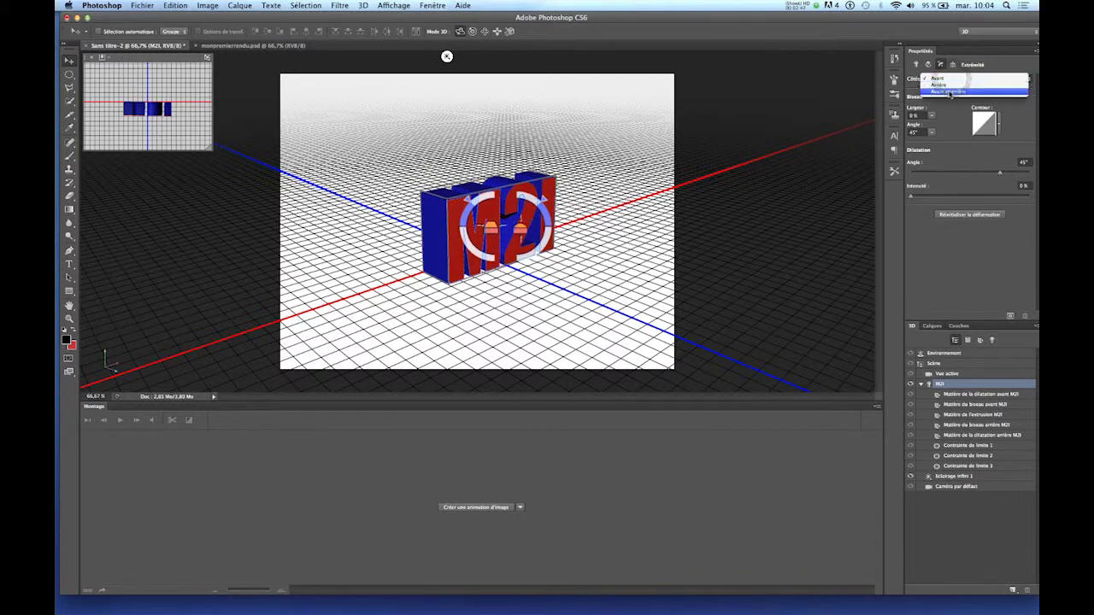
left_click(950, 92)
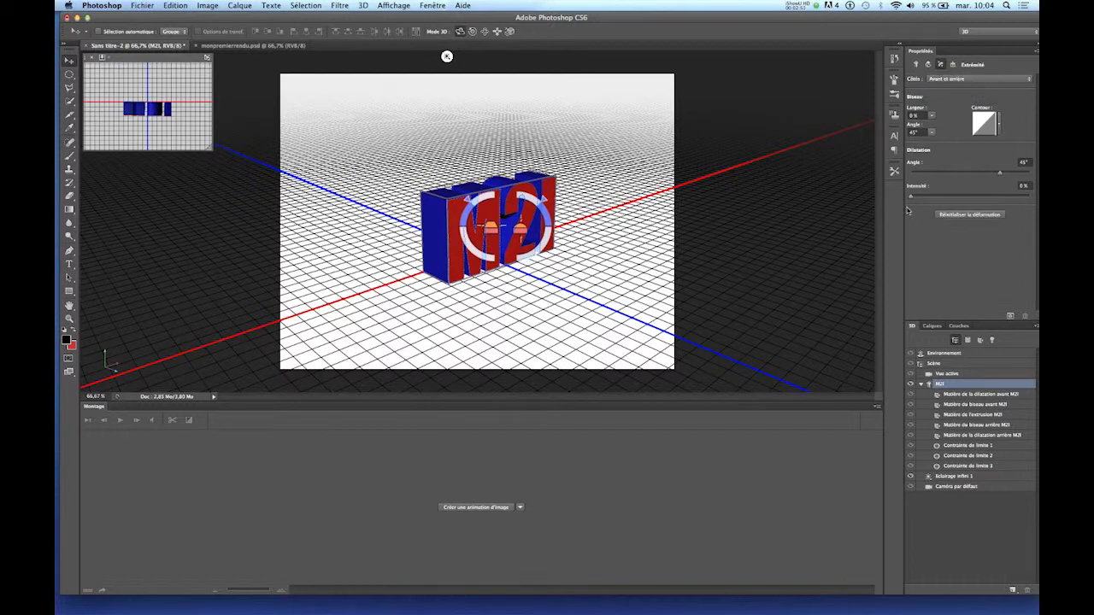
mouse_move(911, 199)
left_mouse_down()
mouse_move(951, 200)
mouse_move(922, 202)
left_mouse_up()
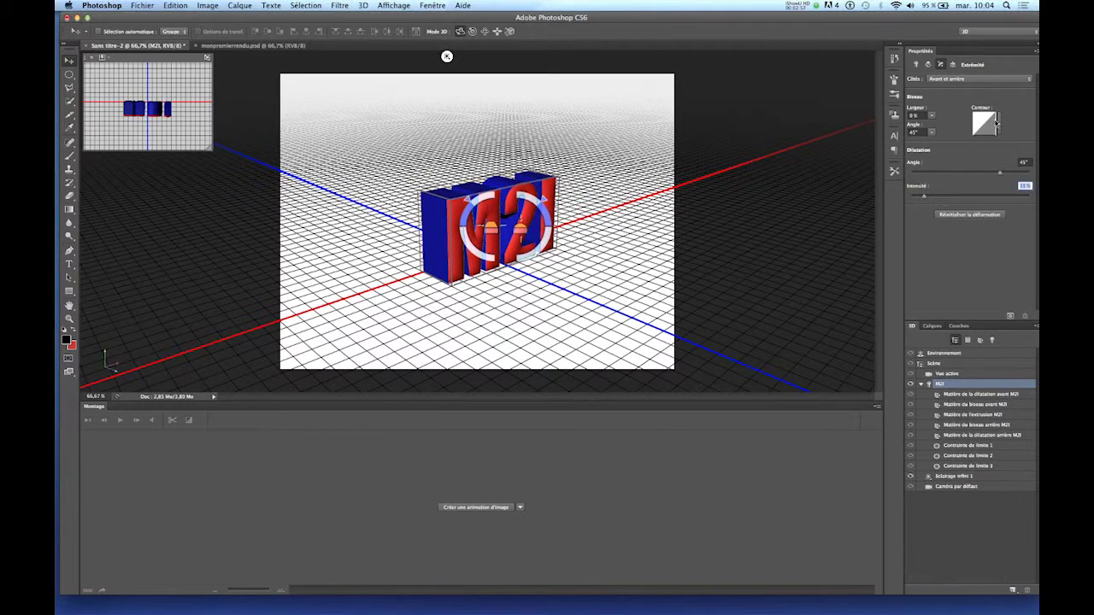
left_click_drag(1001, 176, 984, 196)
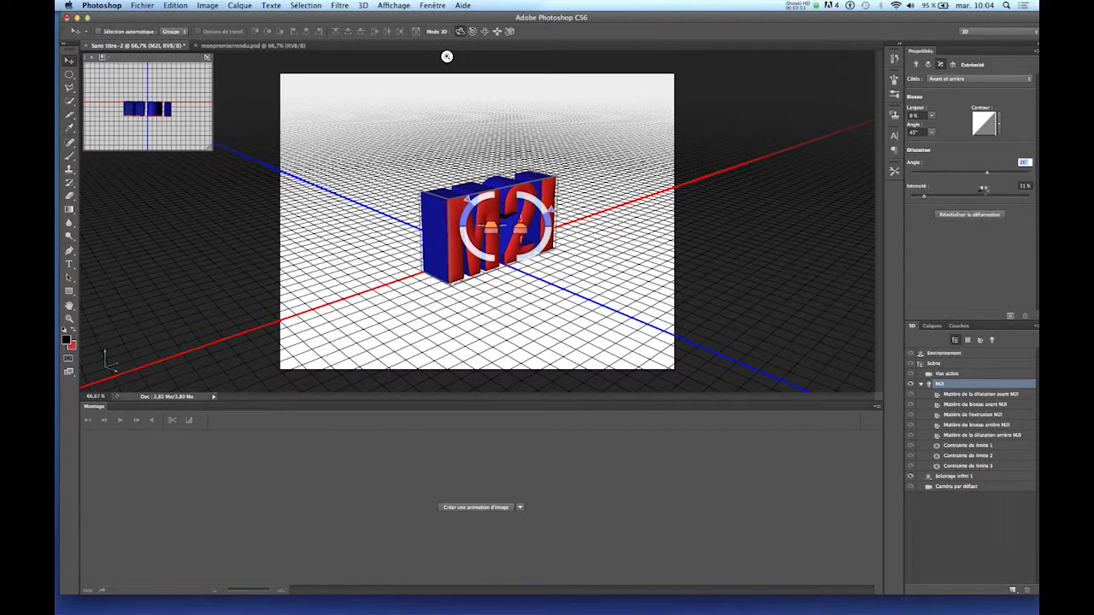
Choose the bell-shaped contour preset for the M2I text's bevel
left_click(998, 123)
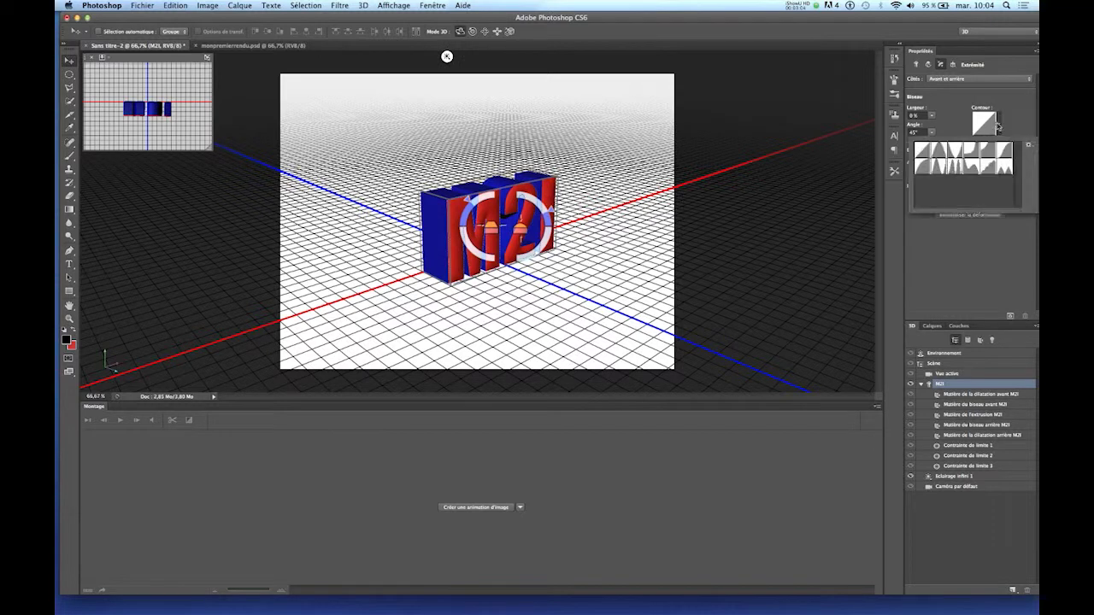
left_click(940, 151)
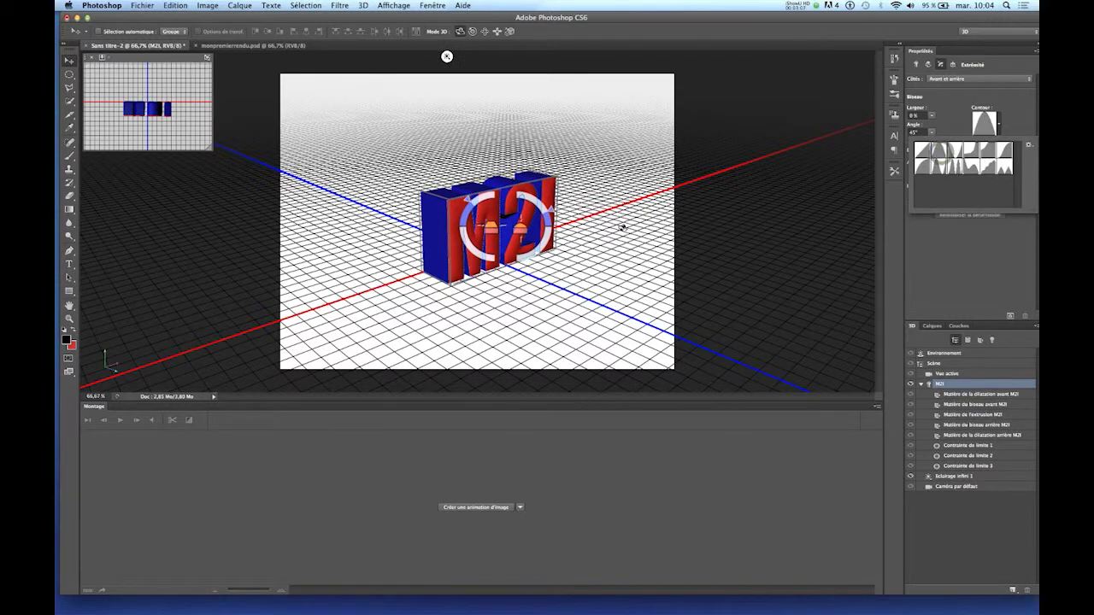
Close the contour presets and slide the camera closer to the M2I text
left_click(538, 290)
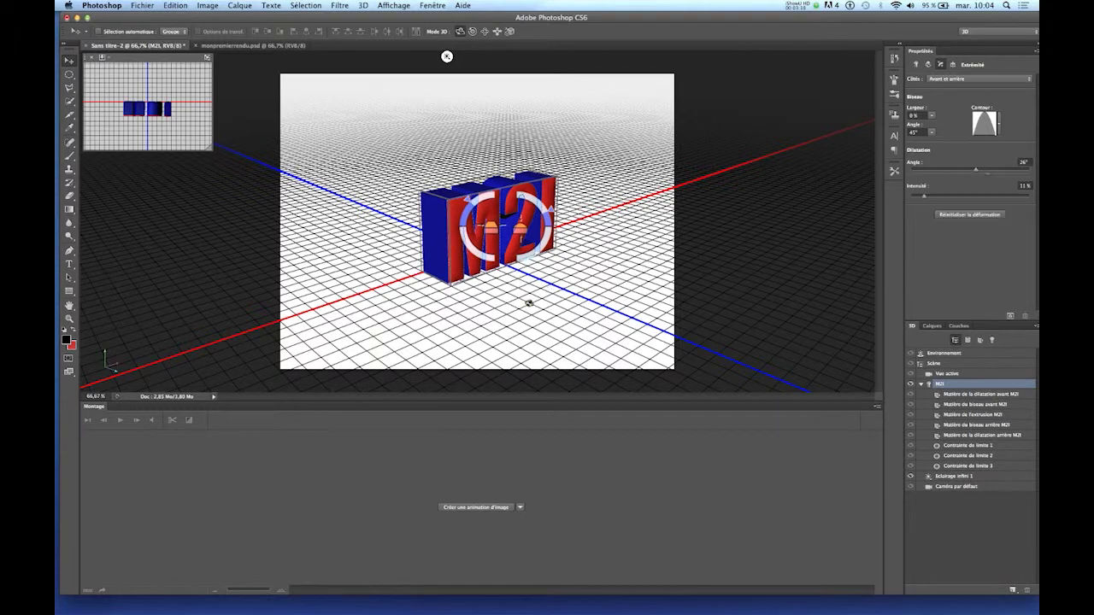
left_click(535, 295)
left_click(497, 30)
left_click_drag(530, 303, 667, 303)
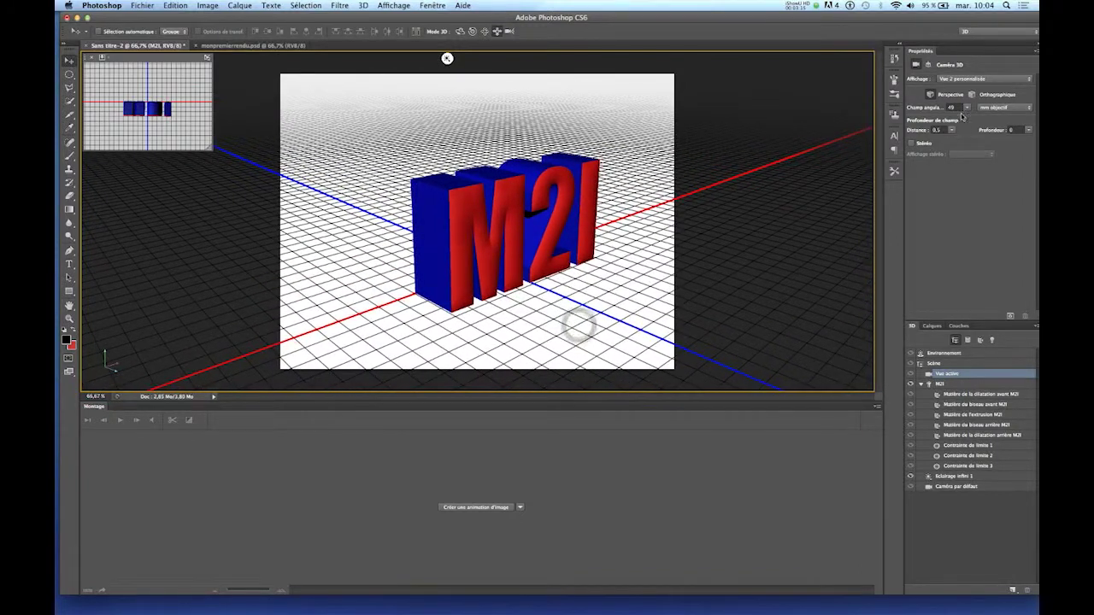
Set the M2I mesh's cap inflation intensity to 23% and its bevel width to 28%
left_click(972, 404)
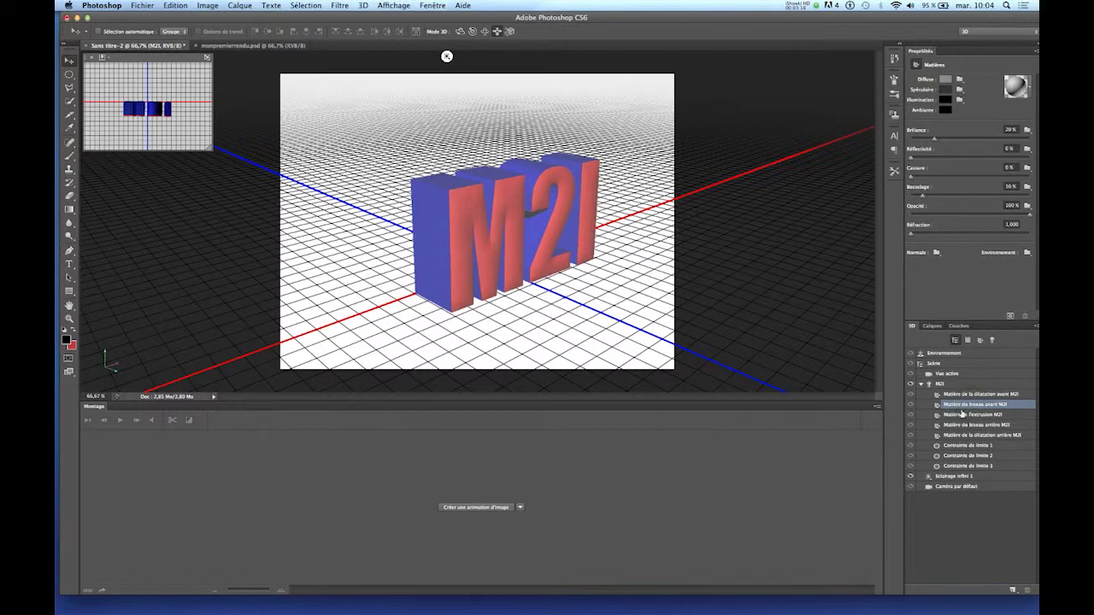
left_click(943, 385)
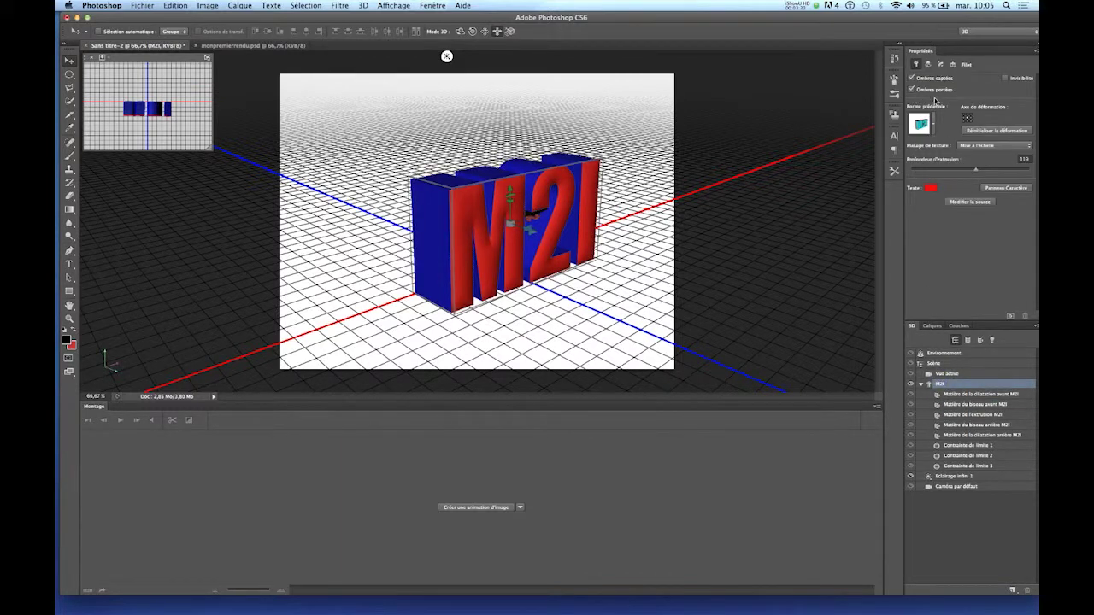
left_click(941, 64)
left_click_drag(932, 201, 937, 198)
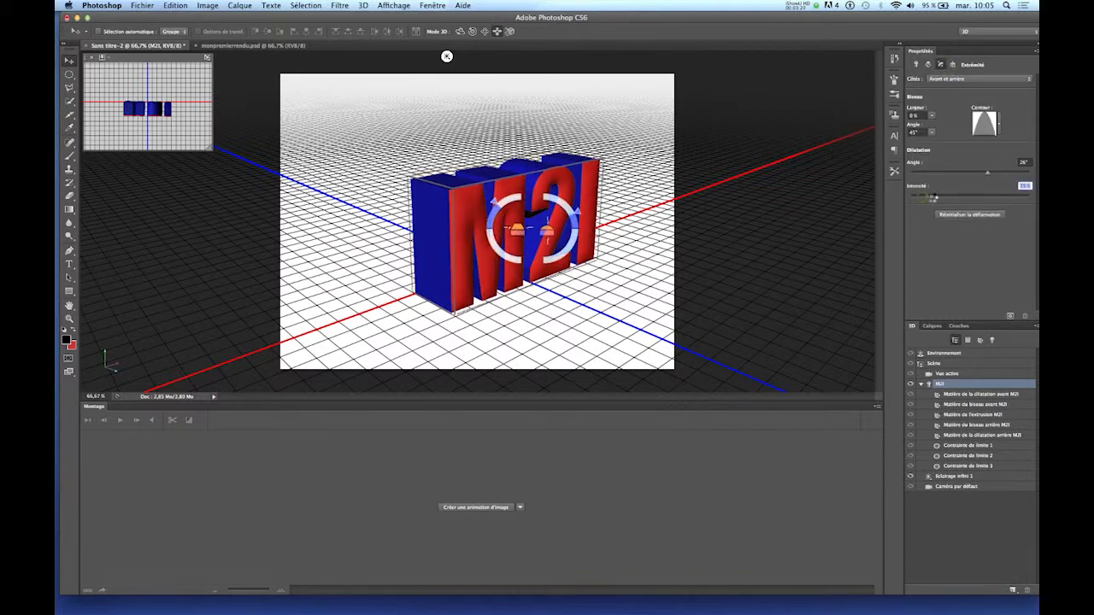
left_click(934, 117)
mouse_move(935, 129)
left_mouse_down()
mouse_move(959, 128)
mouse_move(946, 129)
left_mouse_up()
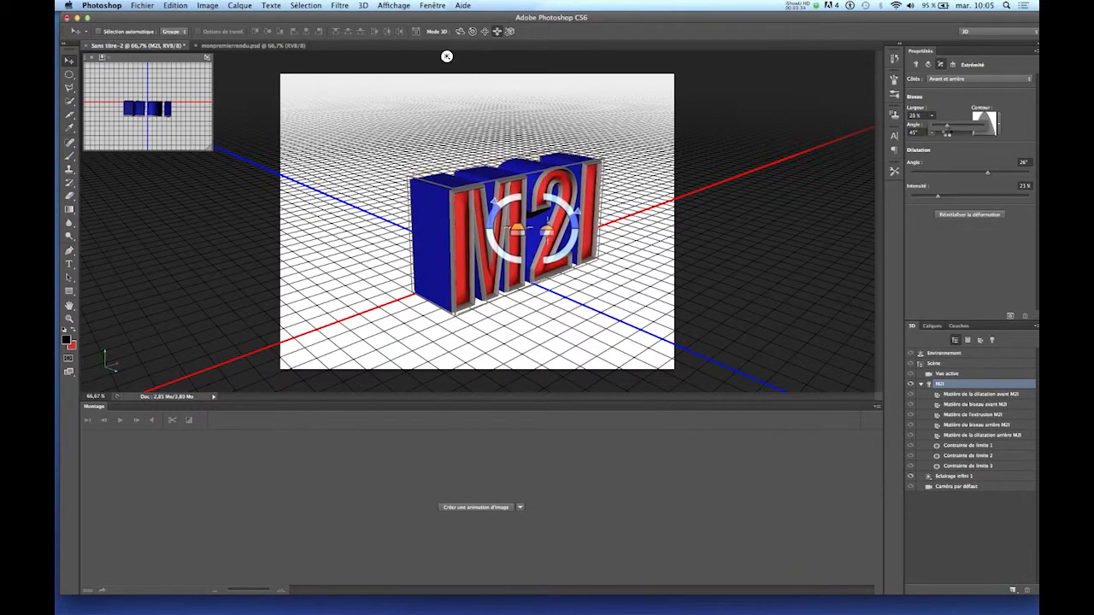
left_click(603, 323)
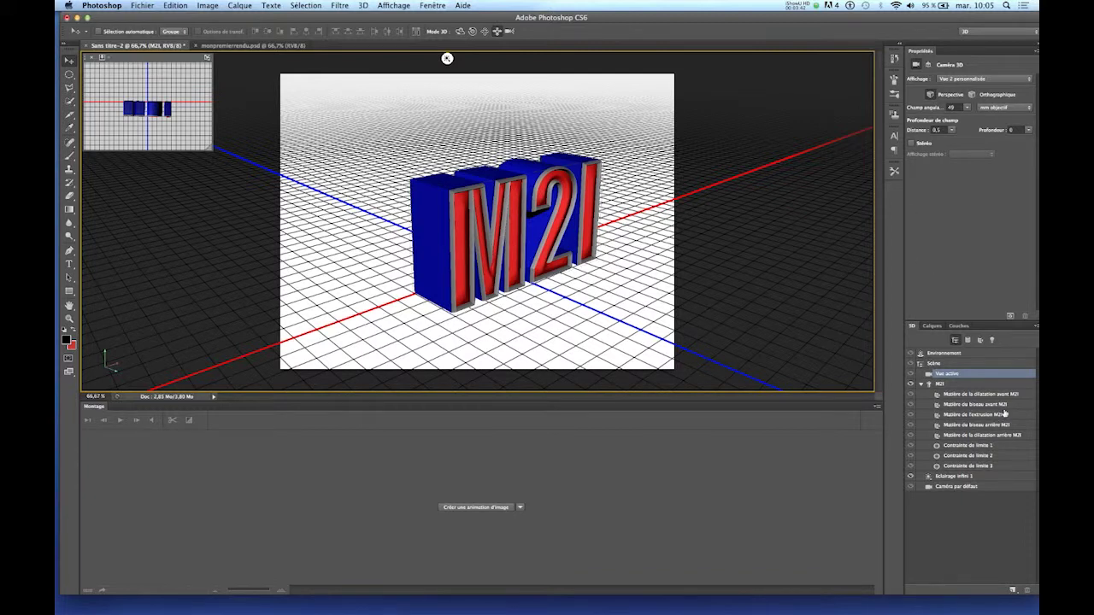
Set the front bevel material's diffuse colour to bright green, RGB 51, 244, 25
left_click(965, 406)
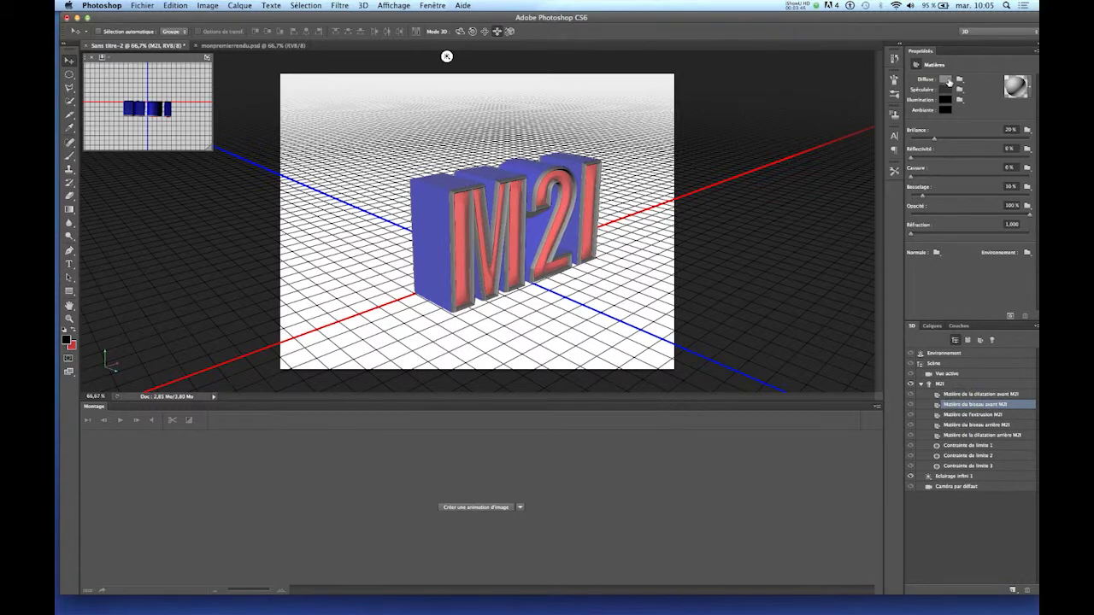
left_click(945, 79)
left_click(761, 448)
left_click_drag(763, 447, 763, 443)
left_click(736, 361)
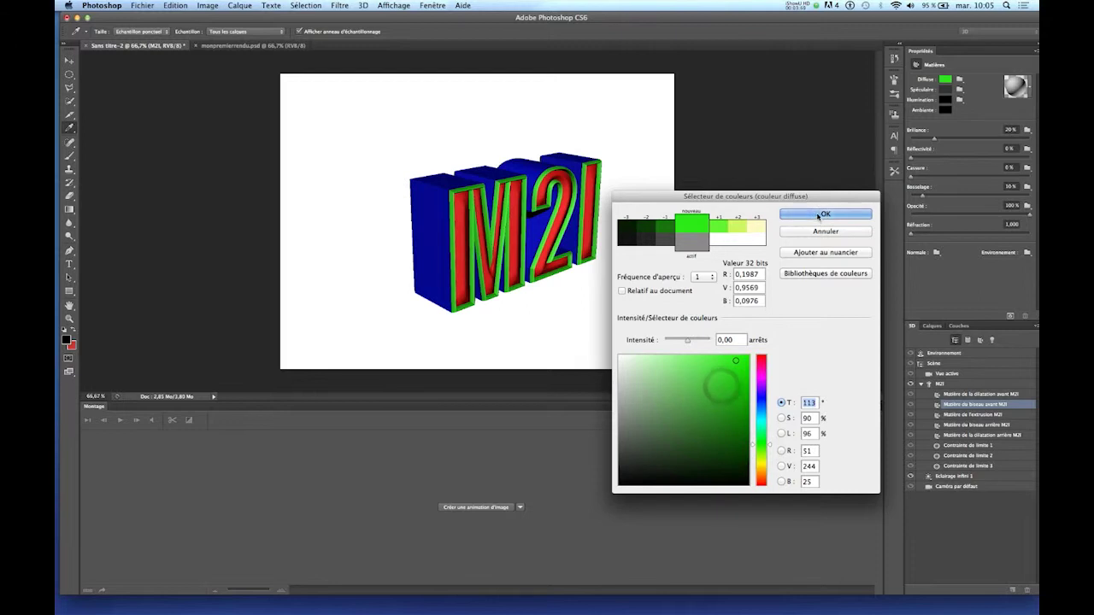
left_click(823, 214)
key("v")
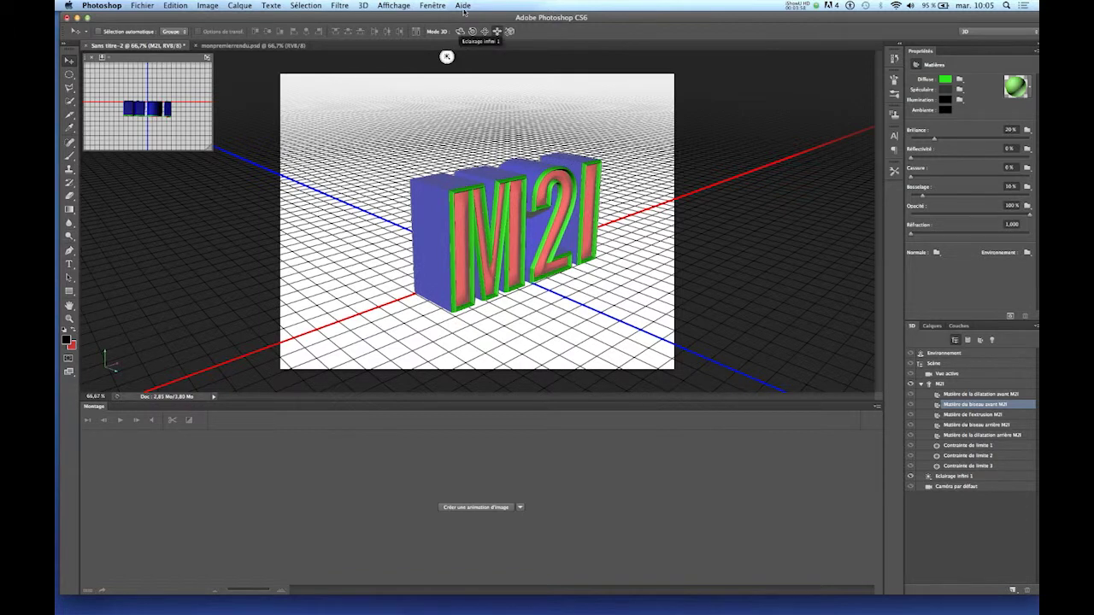
Orbit the camera to the back of the text and redirect the infinite light onto its rear faces
left_click(452, 334)
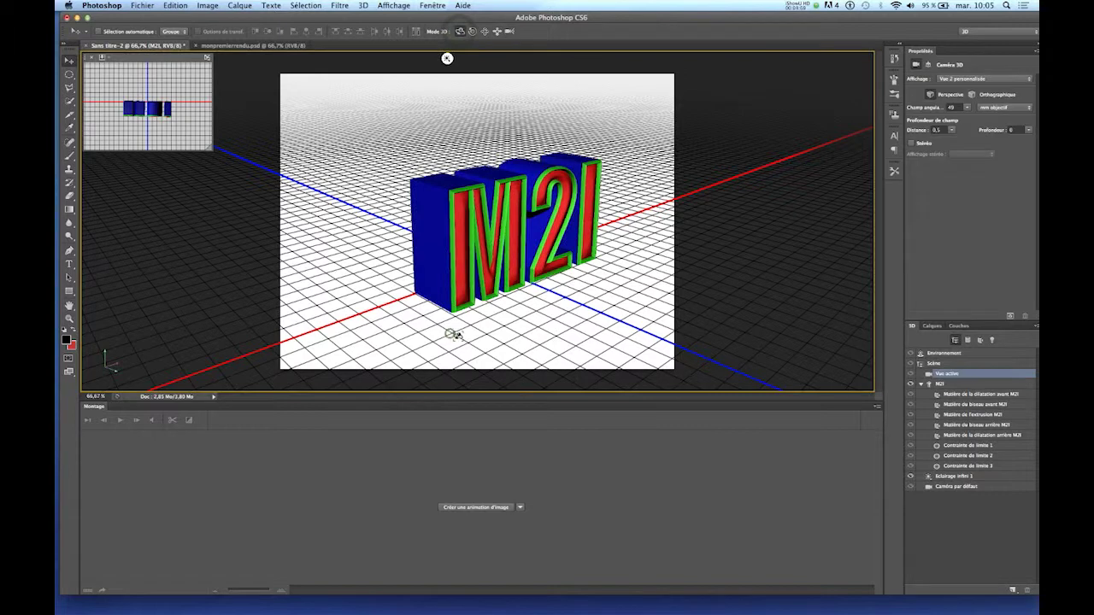
left_click(483, 336)
left_click_drag(482, 336, 797, 58)
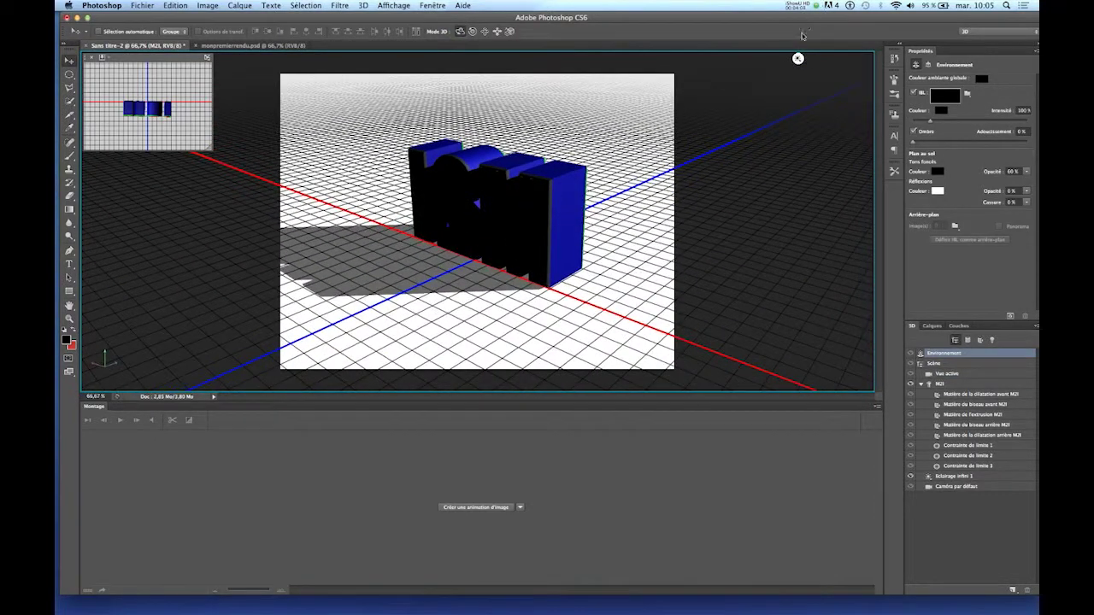
left_click(798, 58)
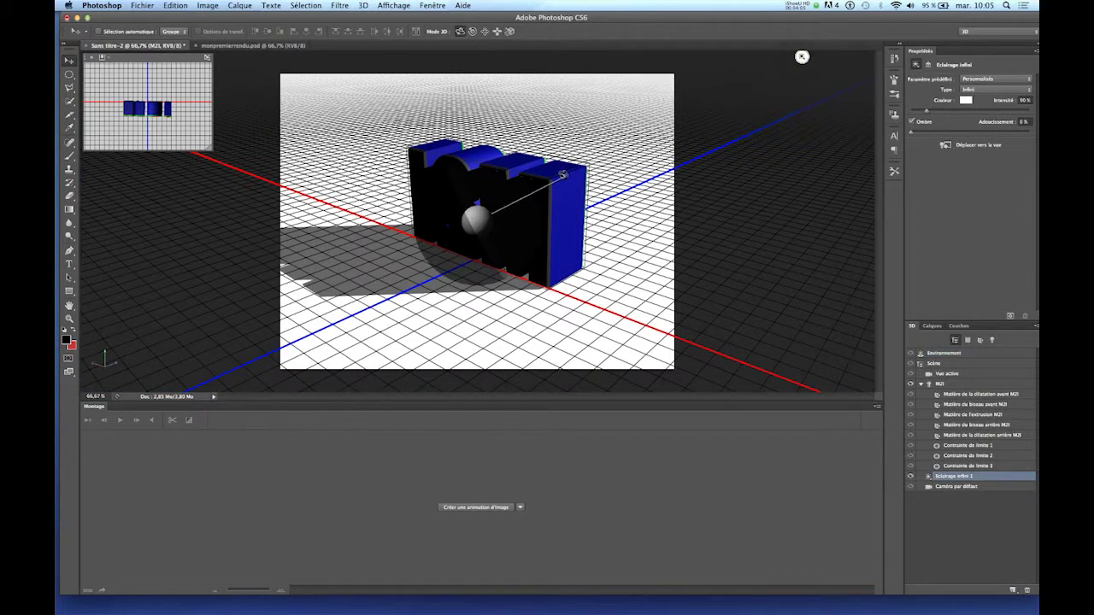
left_click_drag(810, 56, 637, 386)
left_click_drag(428, 254, 395, 237)
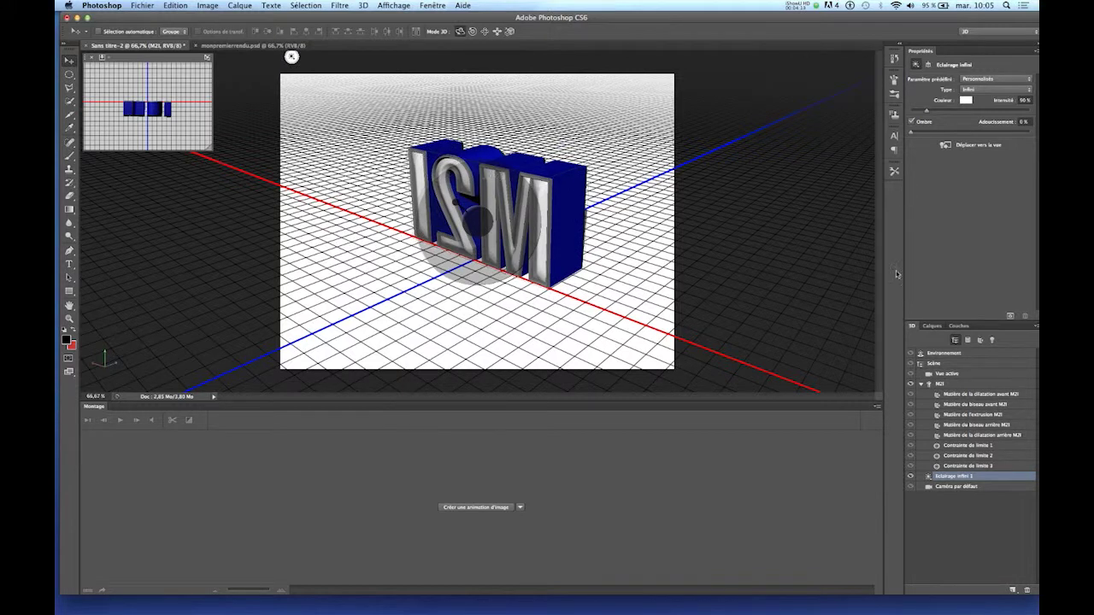
Set the back bevel material's diffuse colour to yellow, RGB 249, 229, 6
left_click(958, 425)
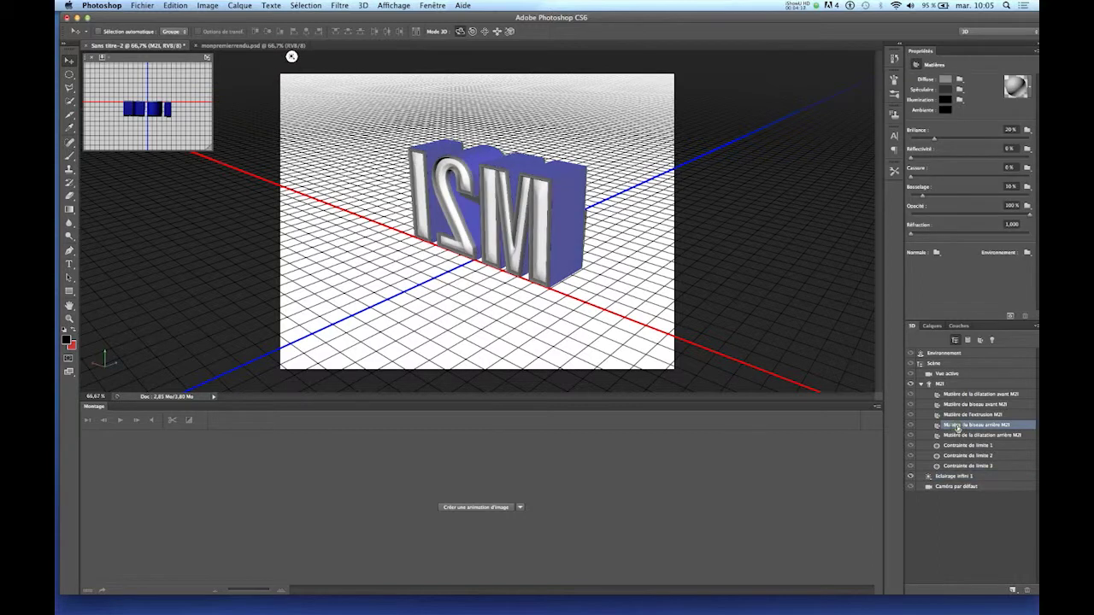
left_click(943, 79)
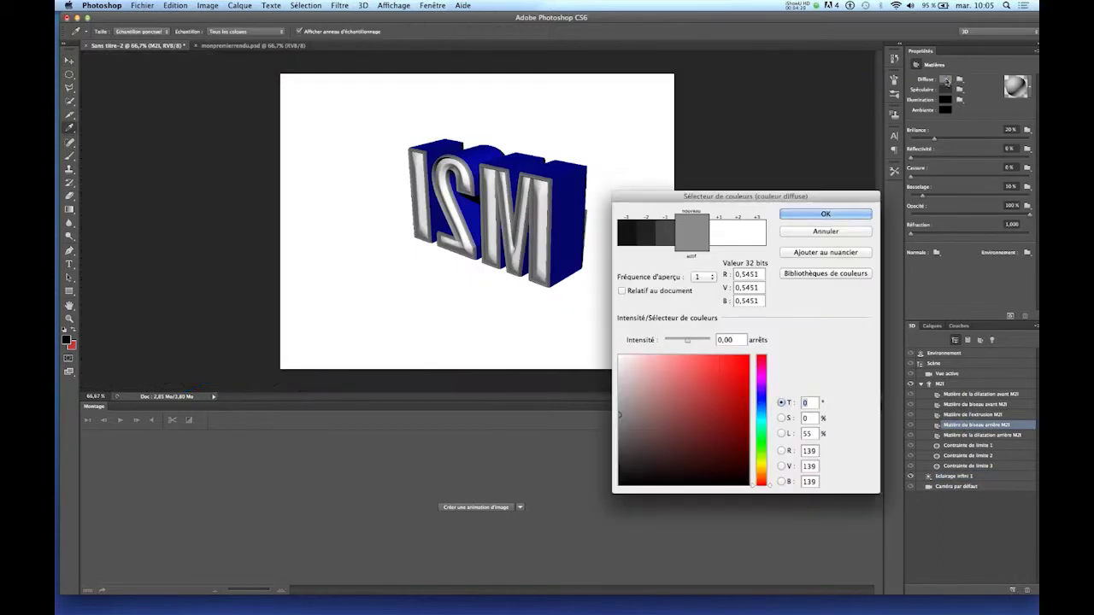
left_click_drag(762, 471, 762, 466)
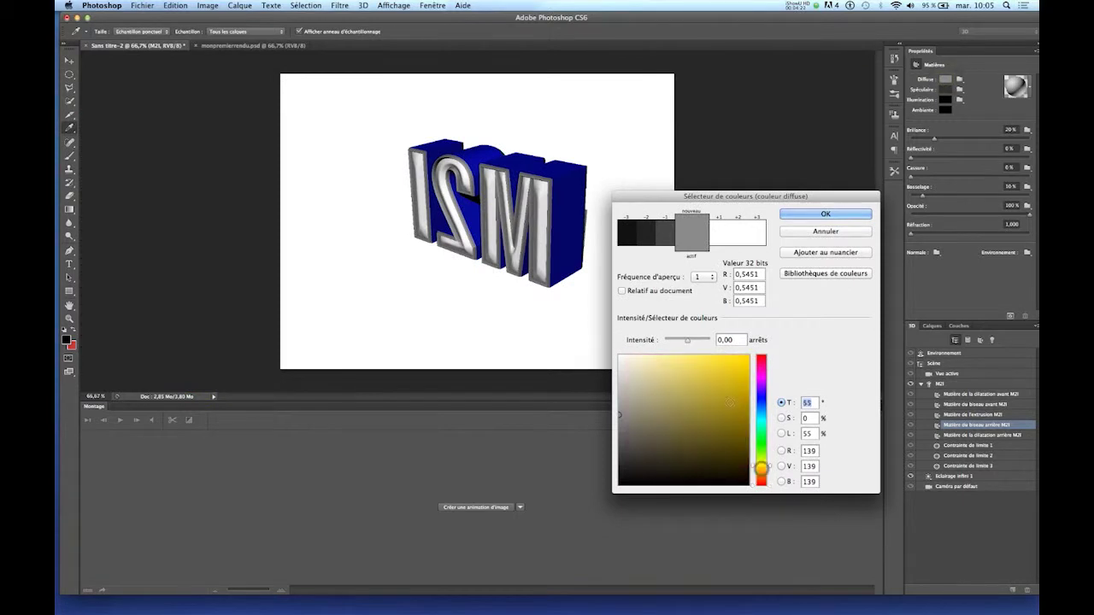
left_click(746, 358)
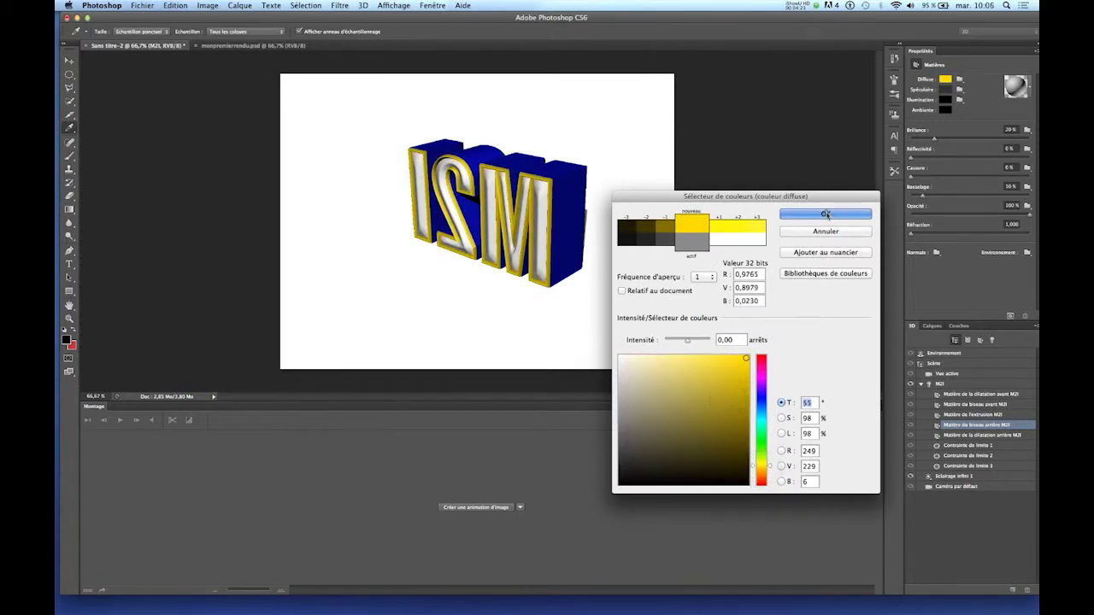
left_click(825, 215)
left_click(624, 318)
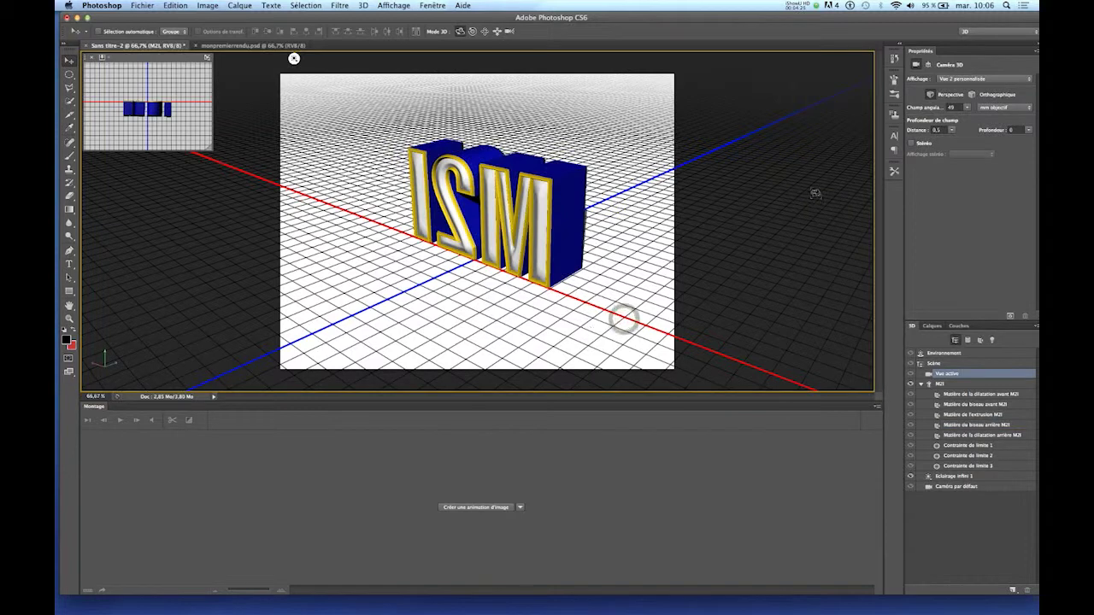
Orbit the camera back to the front of the text and redirect the infinite light onto its front faces
left_click(602, 301)
left_click_drag(607, 296, 582, 295)
left_click_drag(450, 301, 406, 248)
left_click(271, 58)
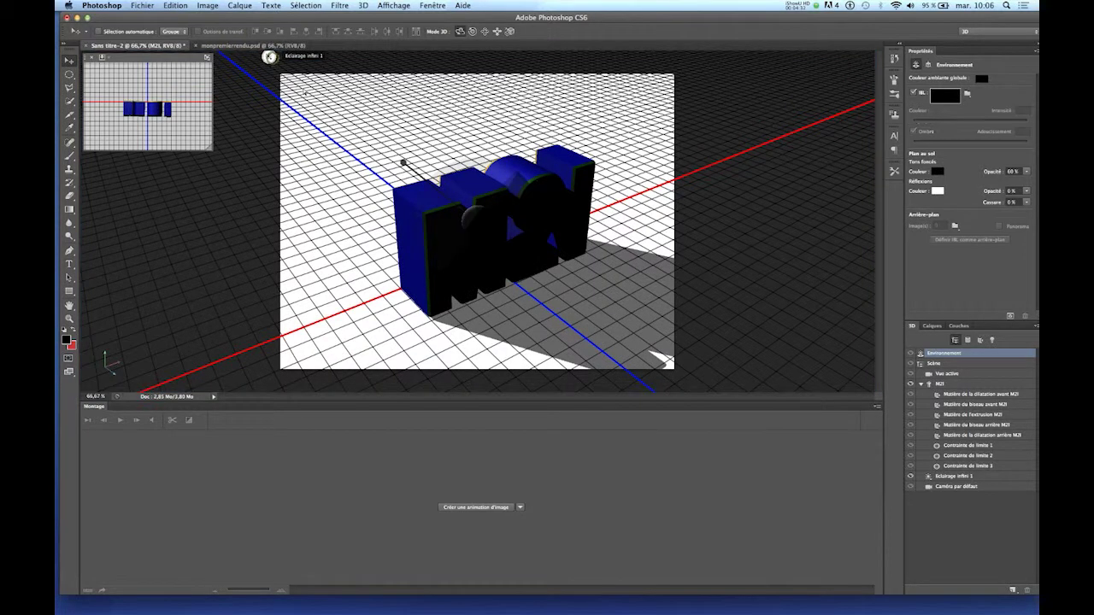
left_click_drag(403, 163, 602, 317)
mouse_move(507, 272)
left_mouse_down()
mouse_move(499, 187)
mouse_move(586, 291)
mouse_move(596, 306)
mouse_move(584, 310)
mouse_move(599, 305)
mouse_move(518, 318)
left_mouse_up()
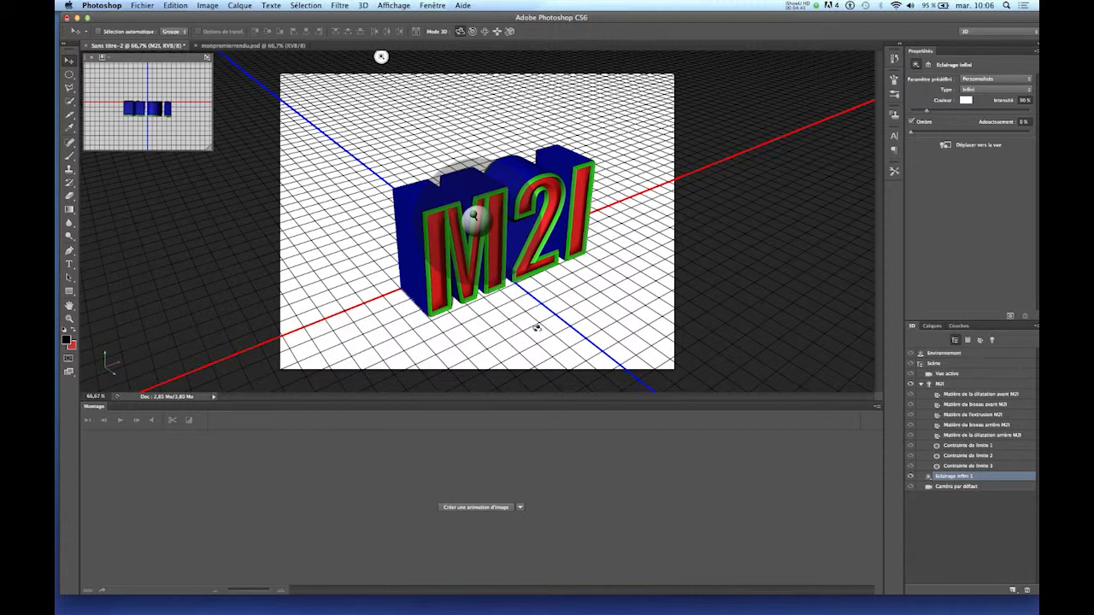
left_click_drag(536, 328, 491, 322)
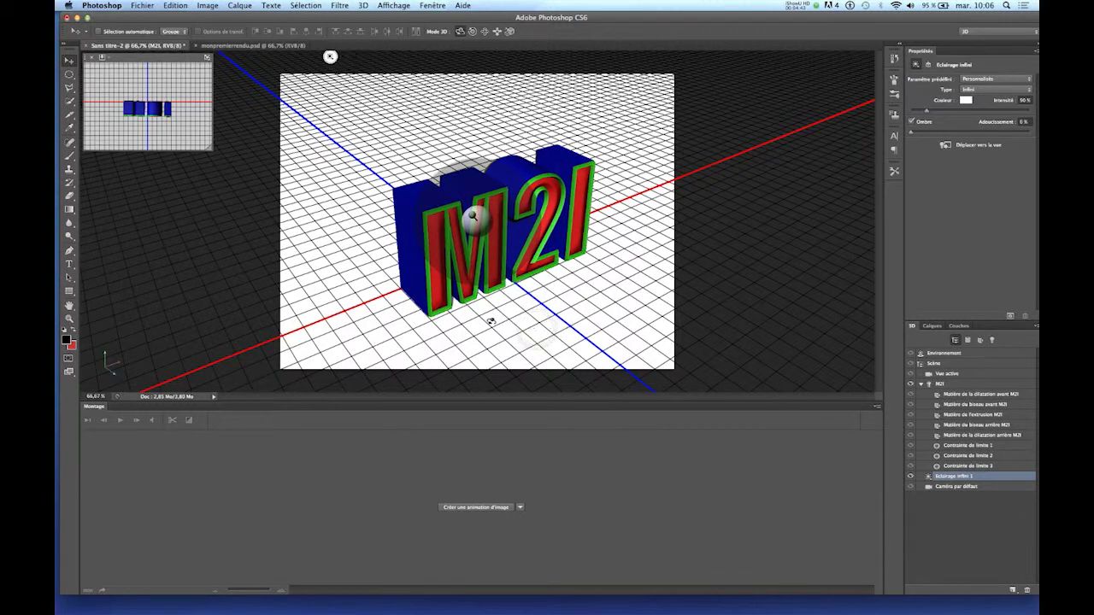
left_click_drag(609, 314, 532, 171)
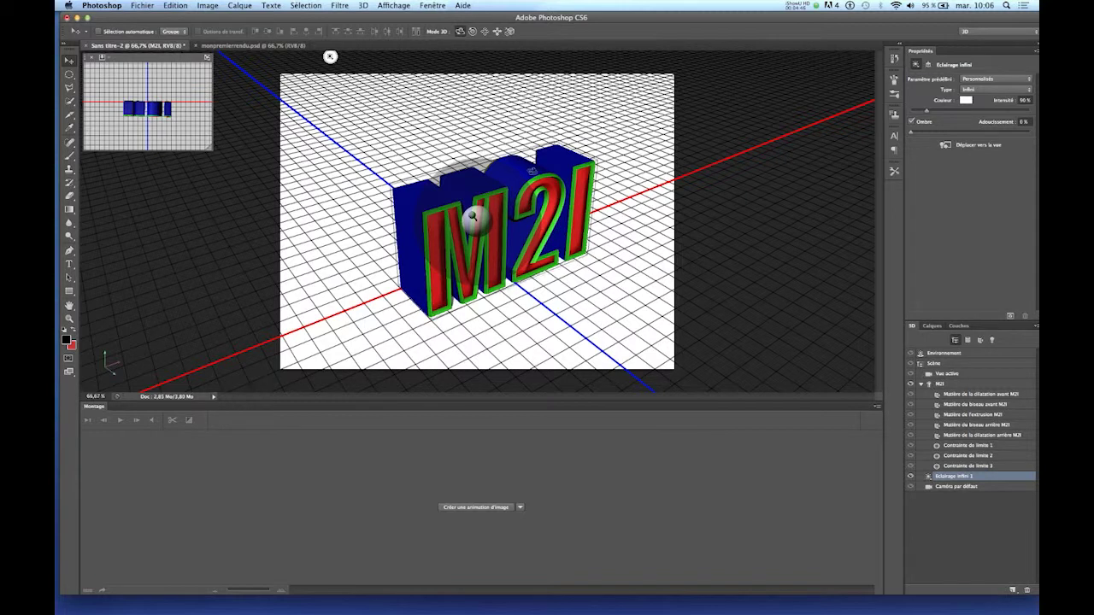
Set the front bevel material's diffuse colour to a muted red, RGB 188, 50, 50
left_click(977, 406)
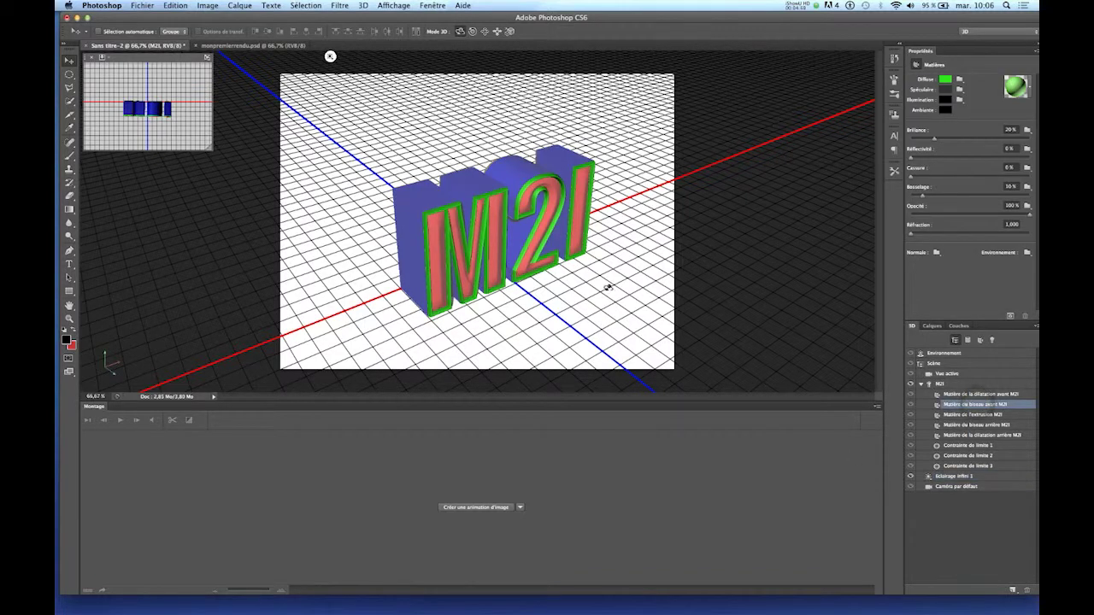
left_click(944, 78)
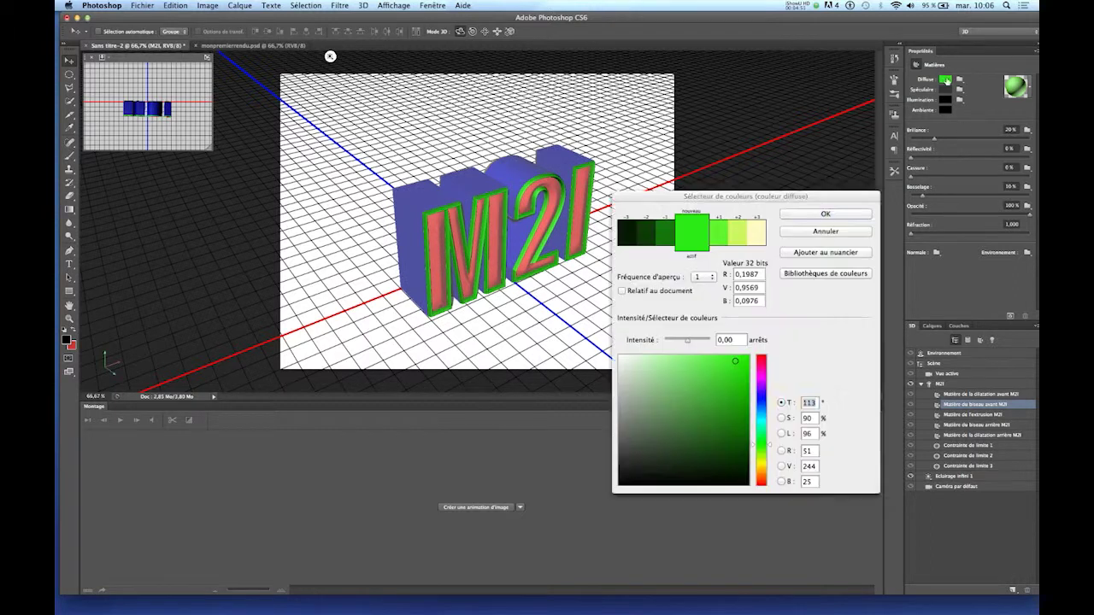
left_click(761, 376)
left_click(735, 415)
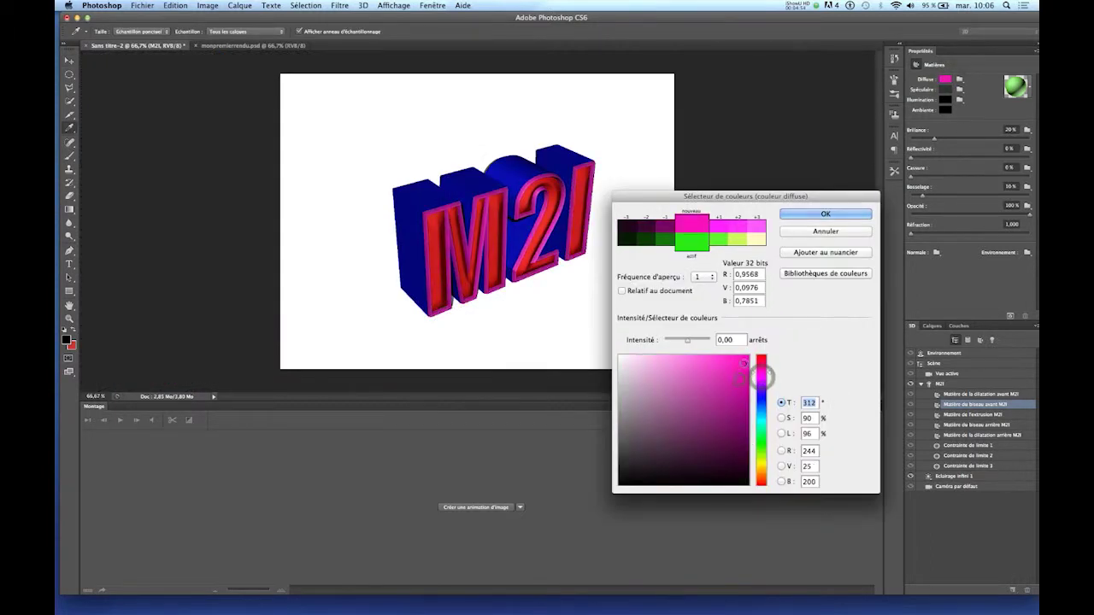
left_click_drag(753, 373, 757, 356)
left_click(731, 389)
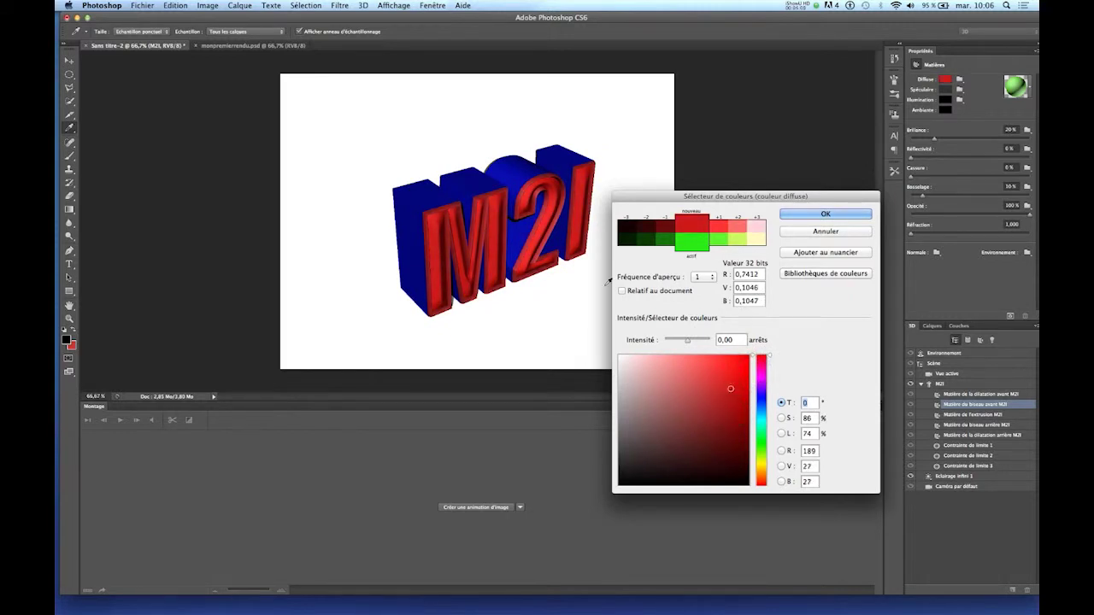
left_click_drag(730, 387, 715, 389)
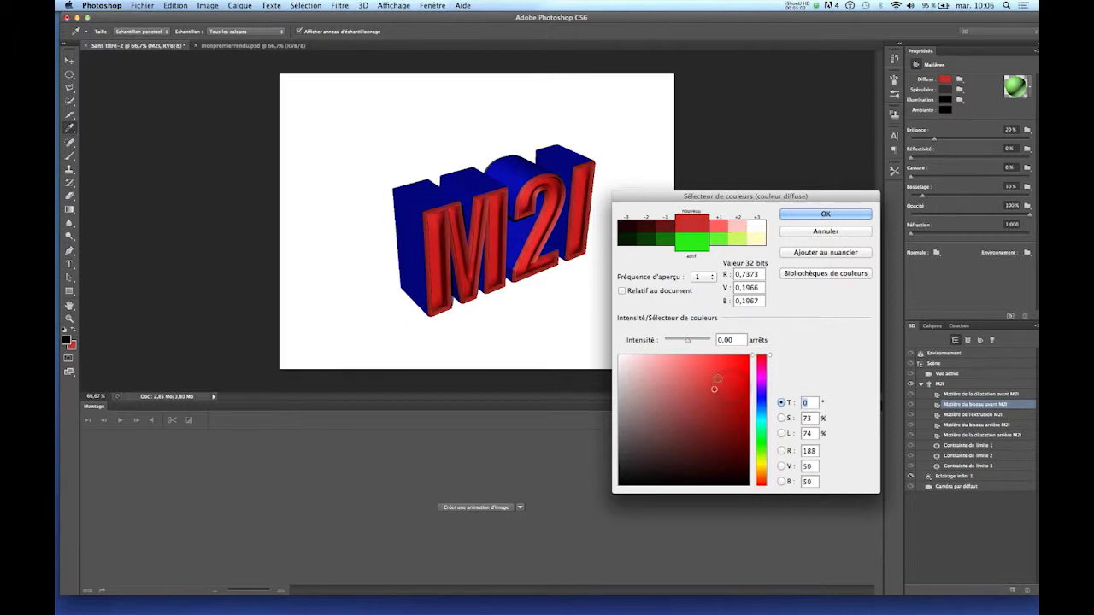
left_click(825, 215)
key("v")
Orbit the camera to show more of the M's blue extruded side and render the 3D scene
mouse_move(579, 340)
left_mouse_down()
mouse_move(590, 337)
mouse_move(542, 325)
mouse_move(574, 322)
left_mouse_up()
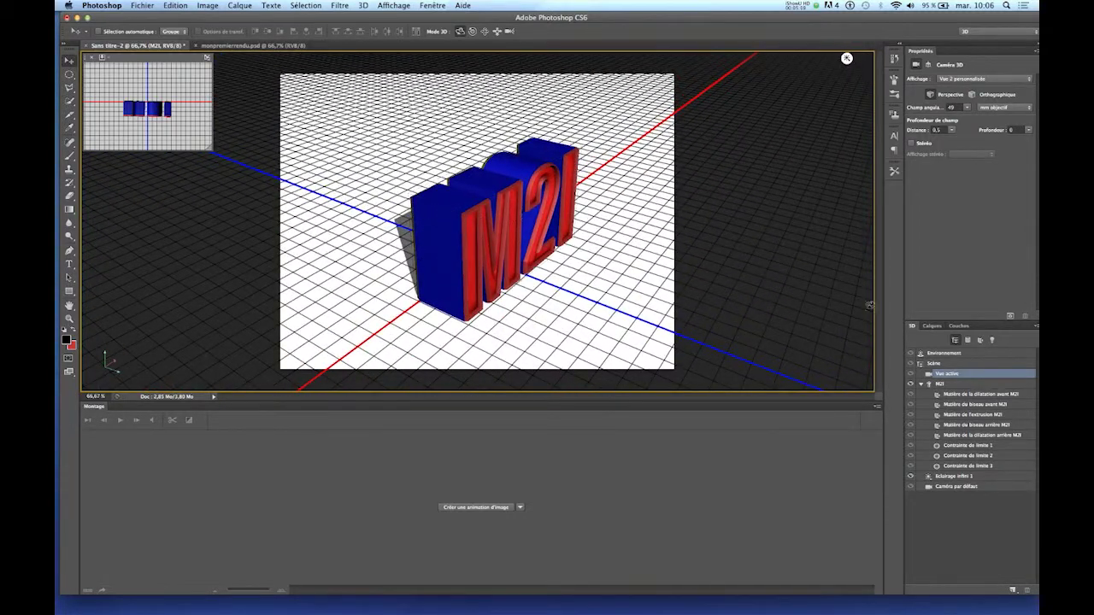
left_click(1011, 317)
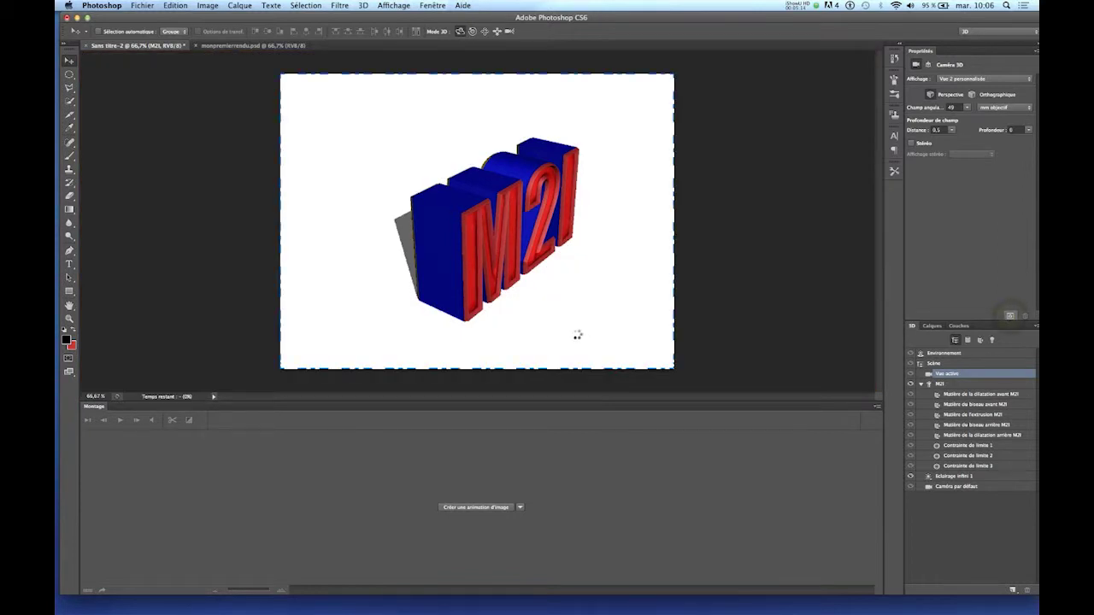